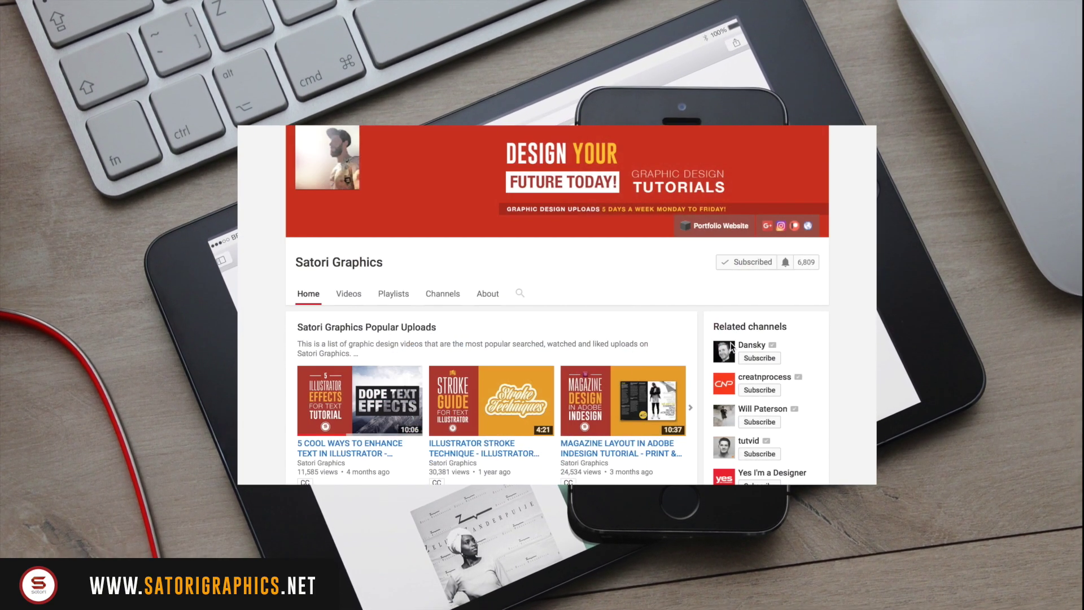
- Set the Satori Graphics channel bell to 'Send me all notifications for this channel'
left_click(785, 265)
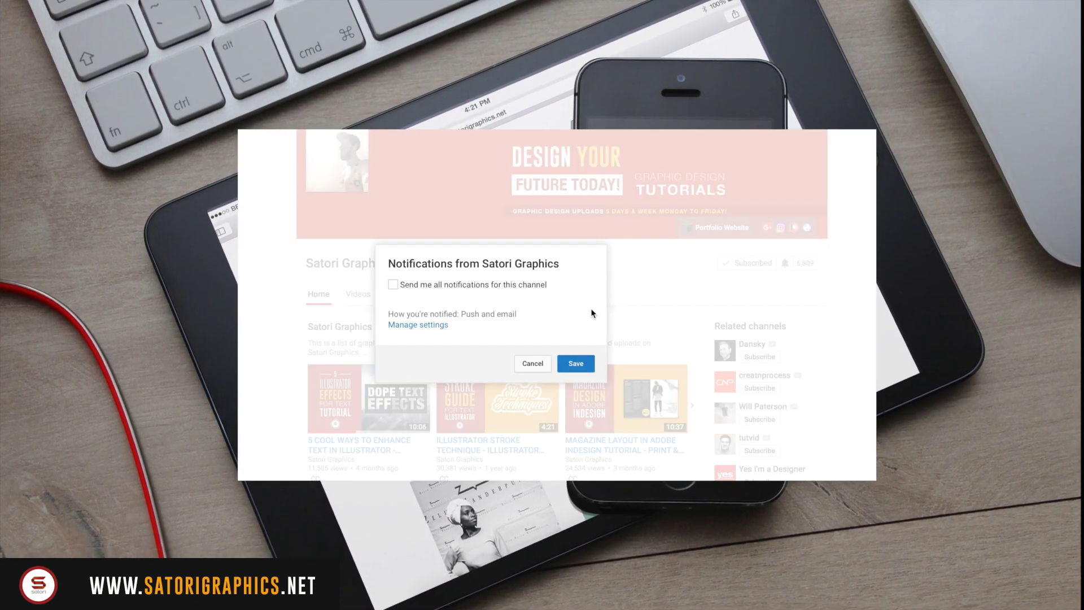
left_click(484, 284)
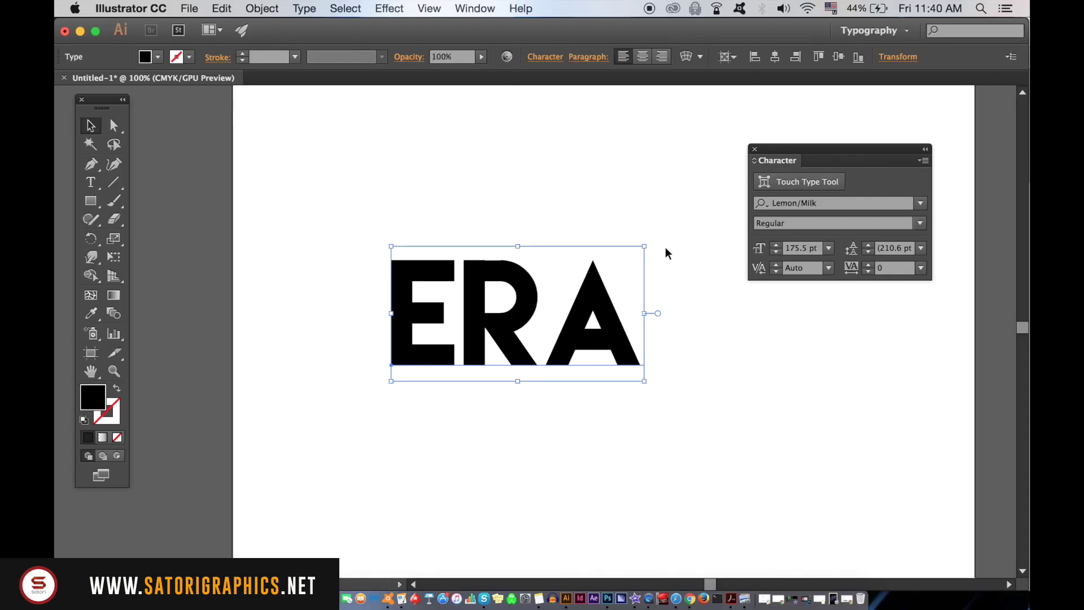
left_click(847, 203)
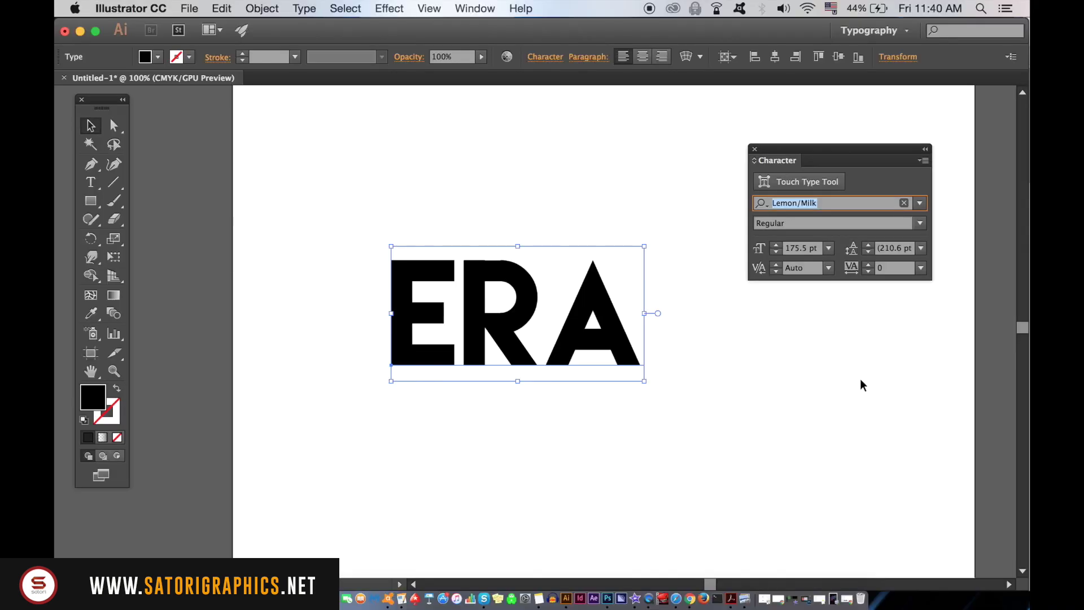
left_click(920, 223)
left_click(719, 254)
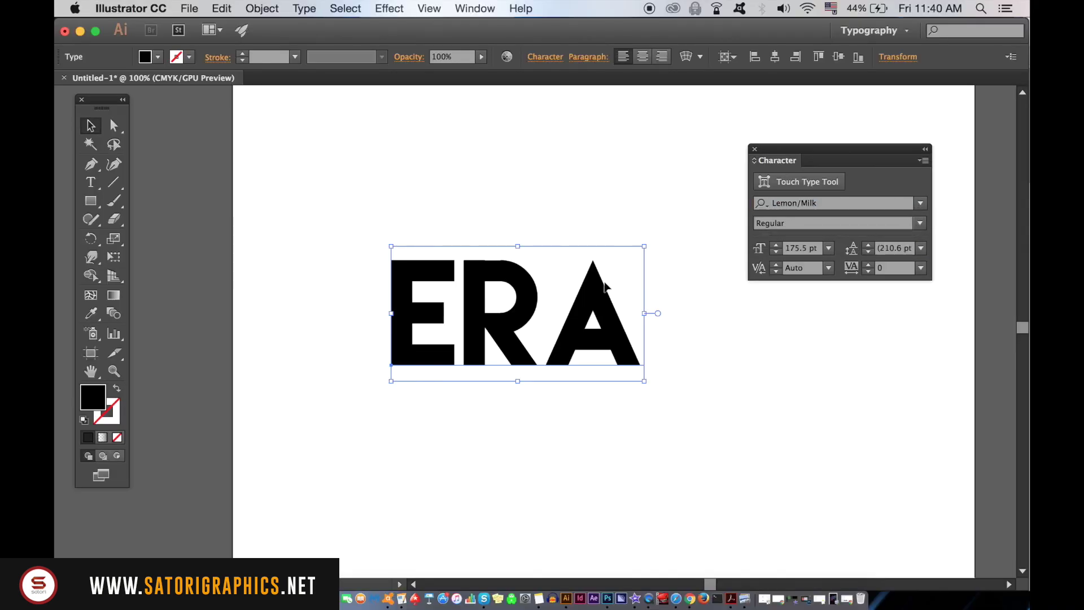
- Expand the ERA text into outlined letter shapes with Object > Expand
left_click(278, 9)
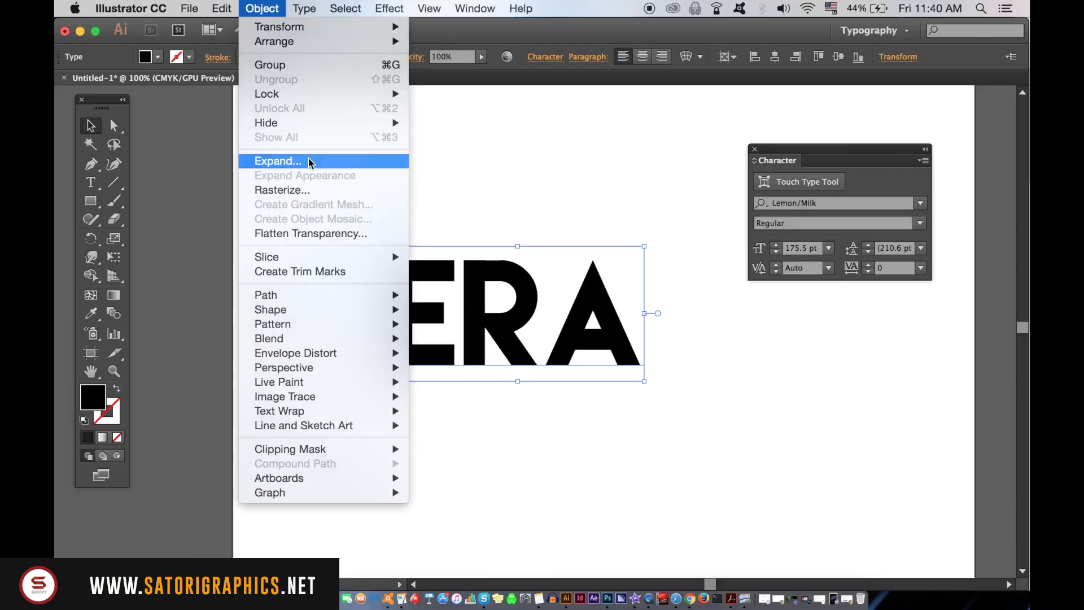
left_click(492, 282)
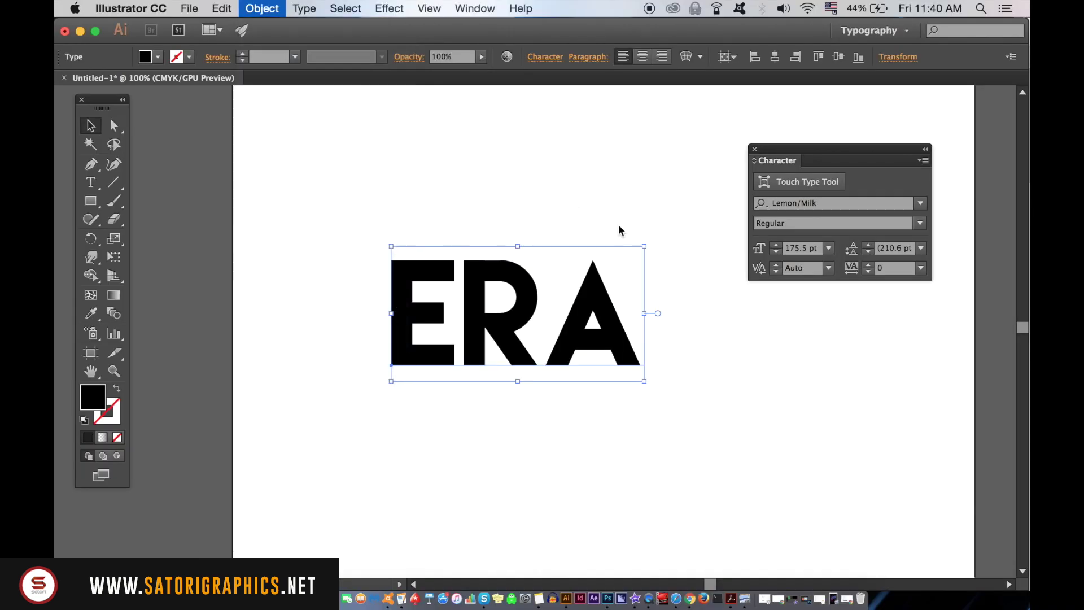
left_click(922, 421)
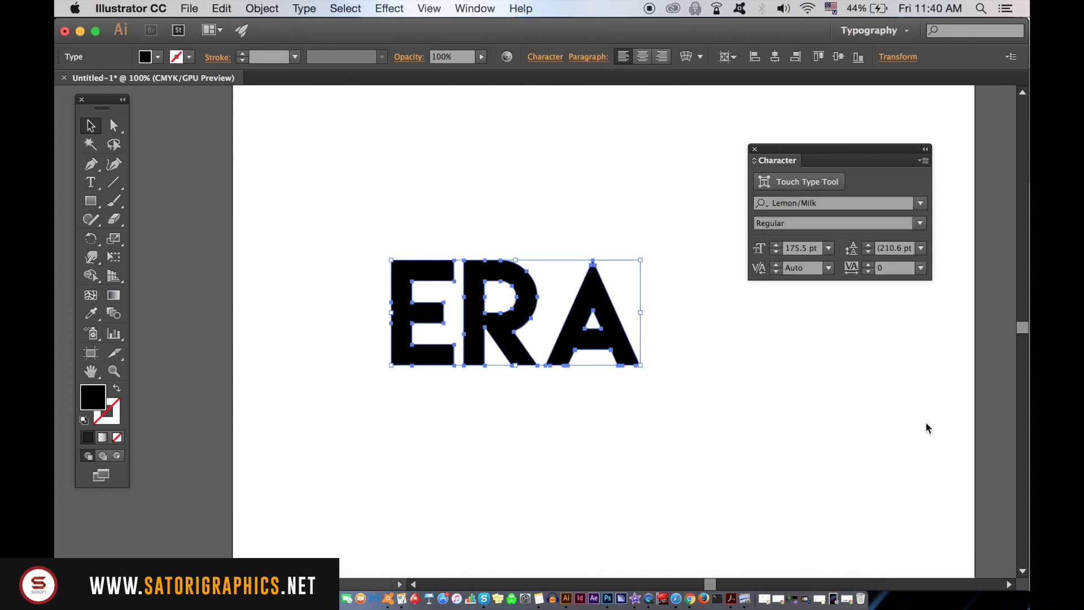
- Ungroup the letters and drag the E away to check it moves on its own
left_click(265, 8)
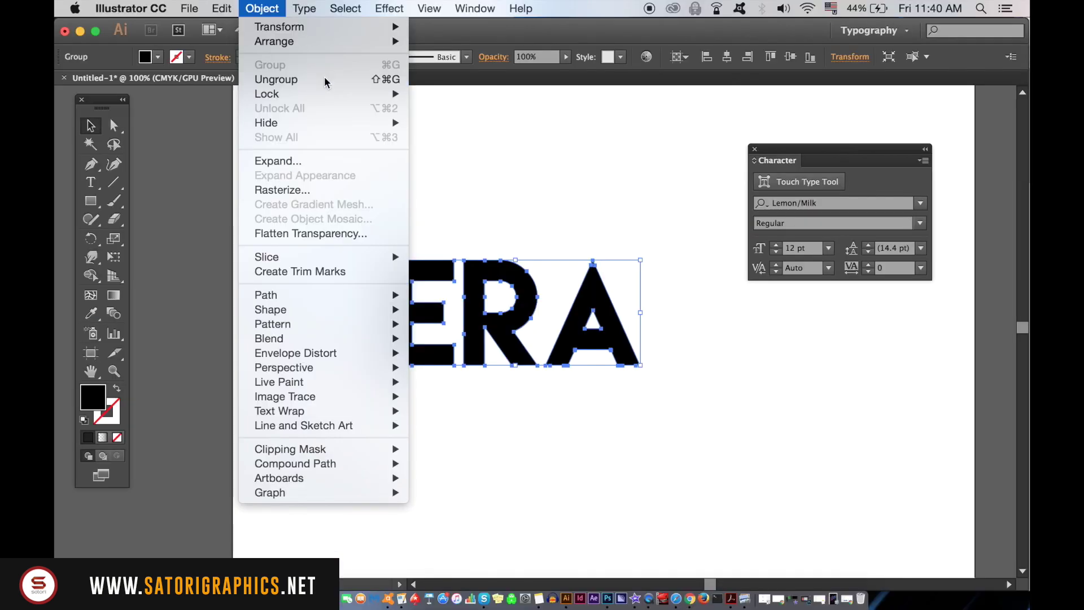
left_click(570, 322)
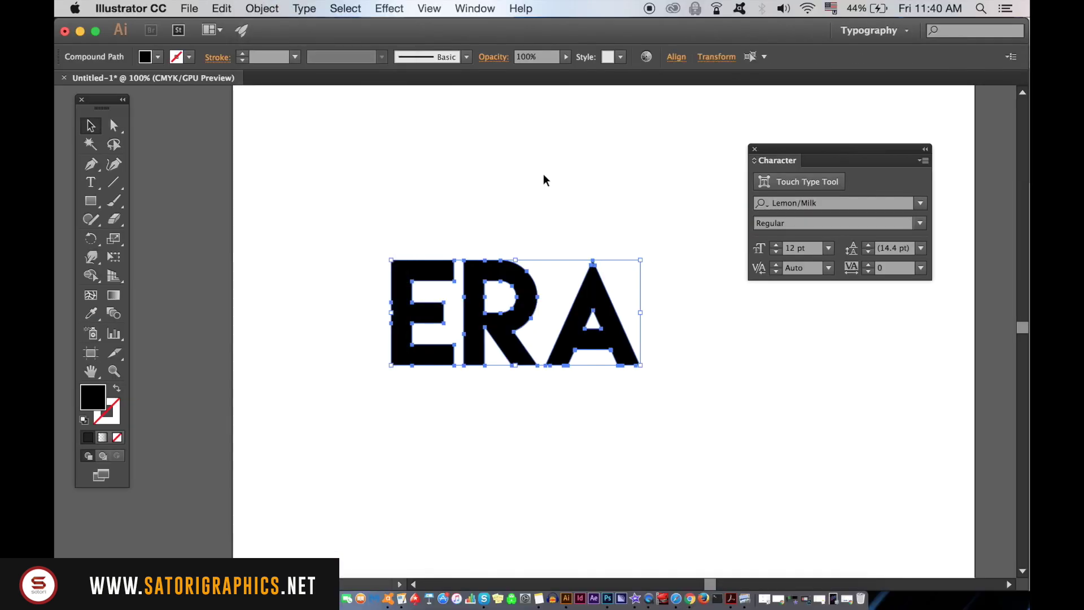
left_click(543, 174)
left_click_drag(441, 270, 385, 217)
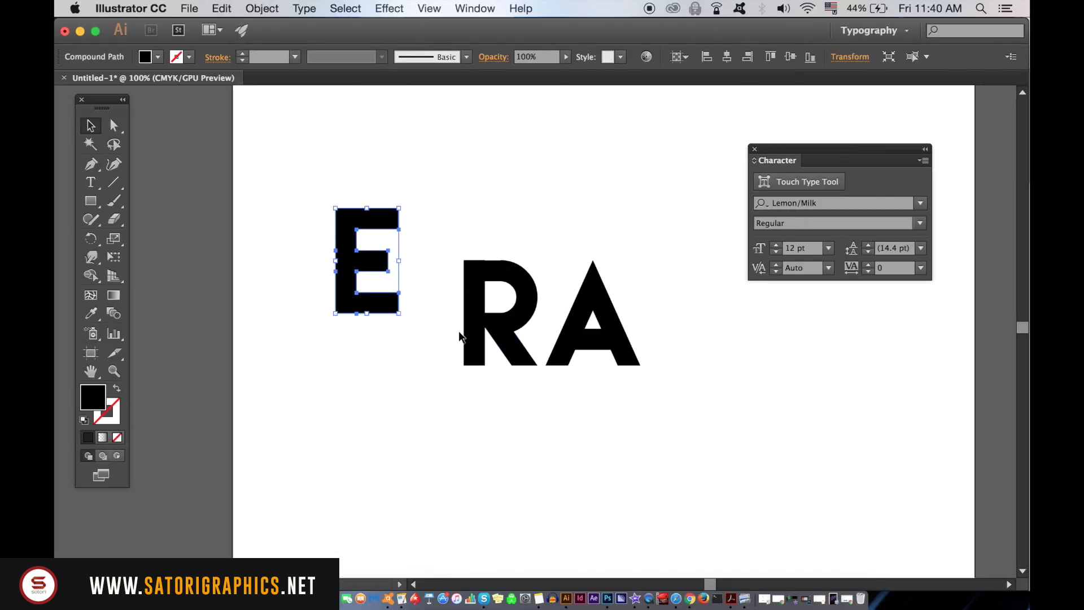
- Undo the E move, show rulers and place a horizontal guide along the letters' baseline
key("super+z")
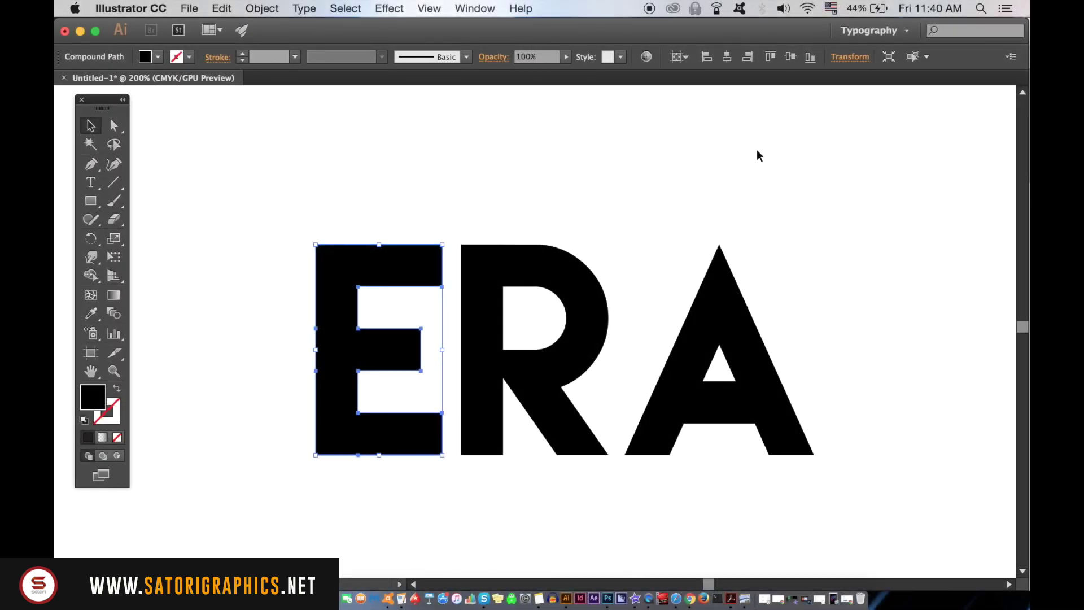
key("a")
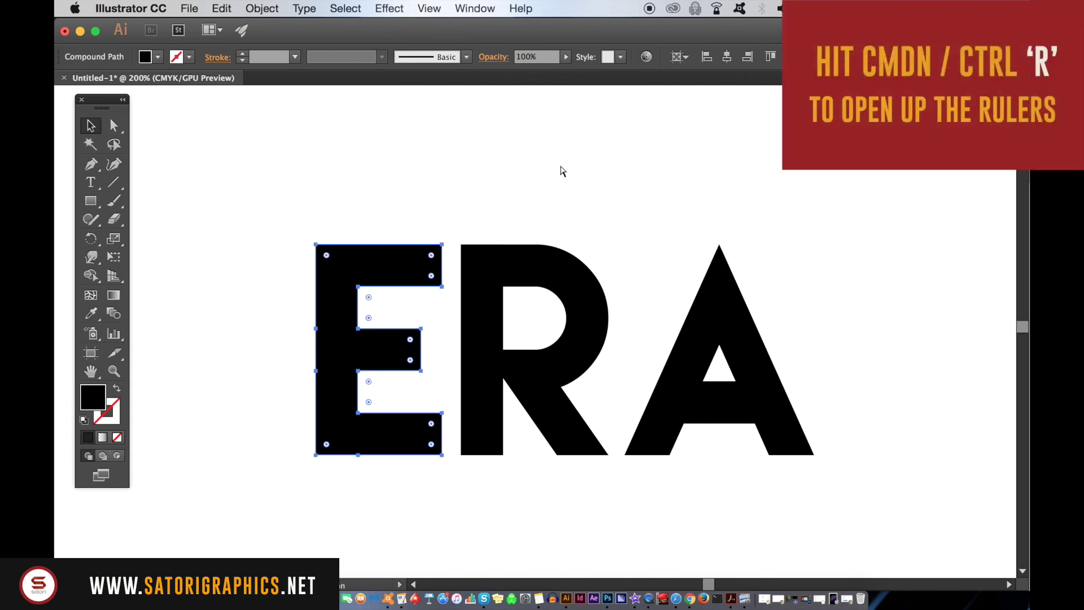
key("super+r")
left_click_drag(553, 97, 597, 140)
left_click_drag(585, 97, 602, 456)
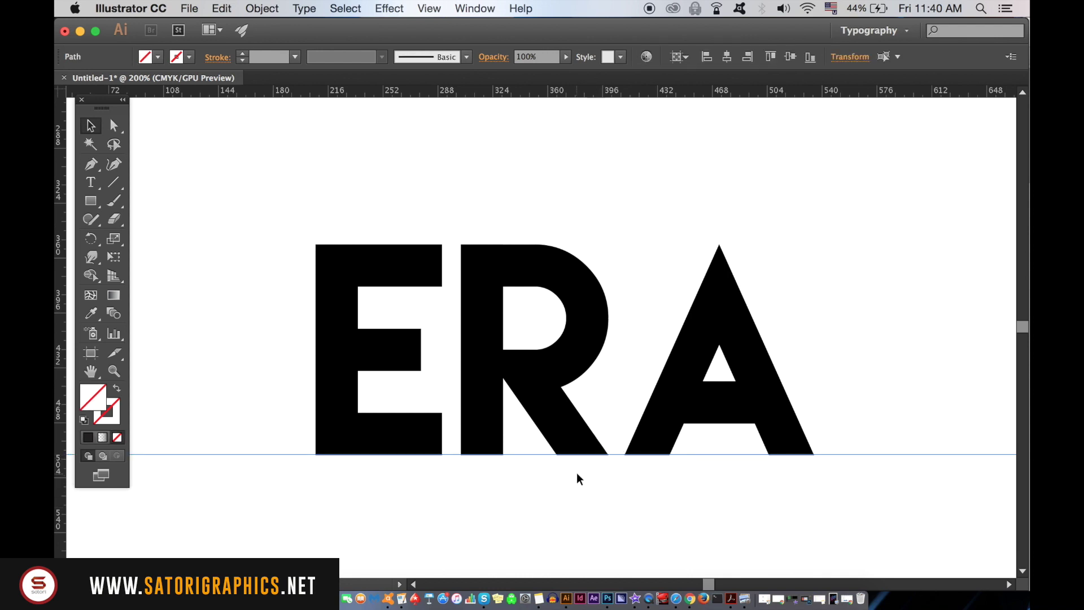
left_click(334, 201)
- Select the E, R and A and align their bottoms to the guide
left_click_drag(241, 169, 933, 515)
scroll(870, 502, "up", 2)
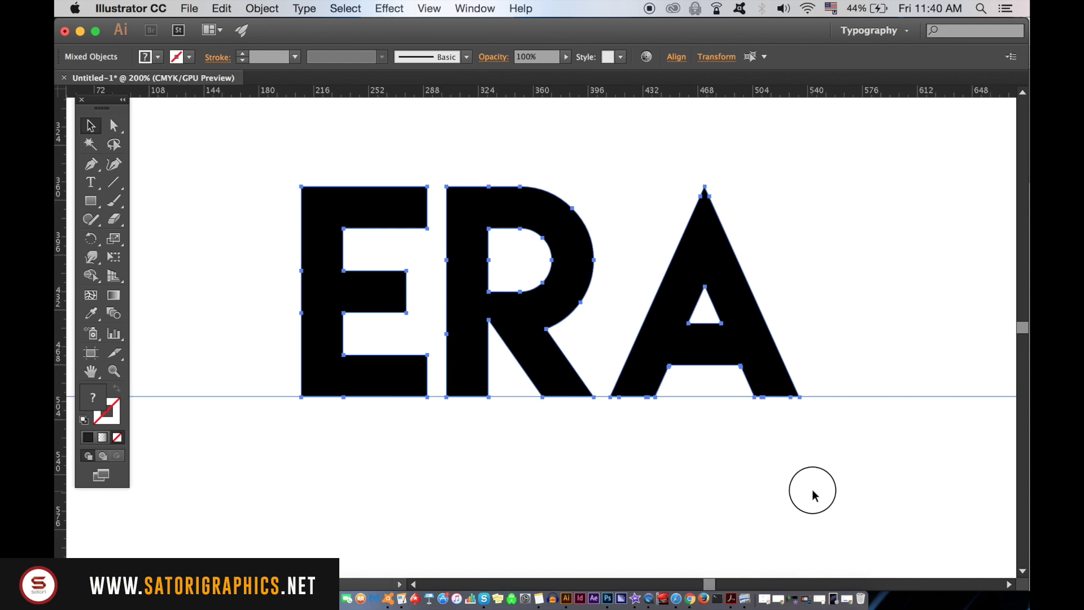
left_click(852, 396, "shift")
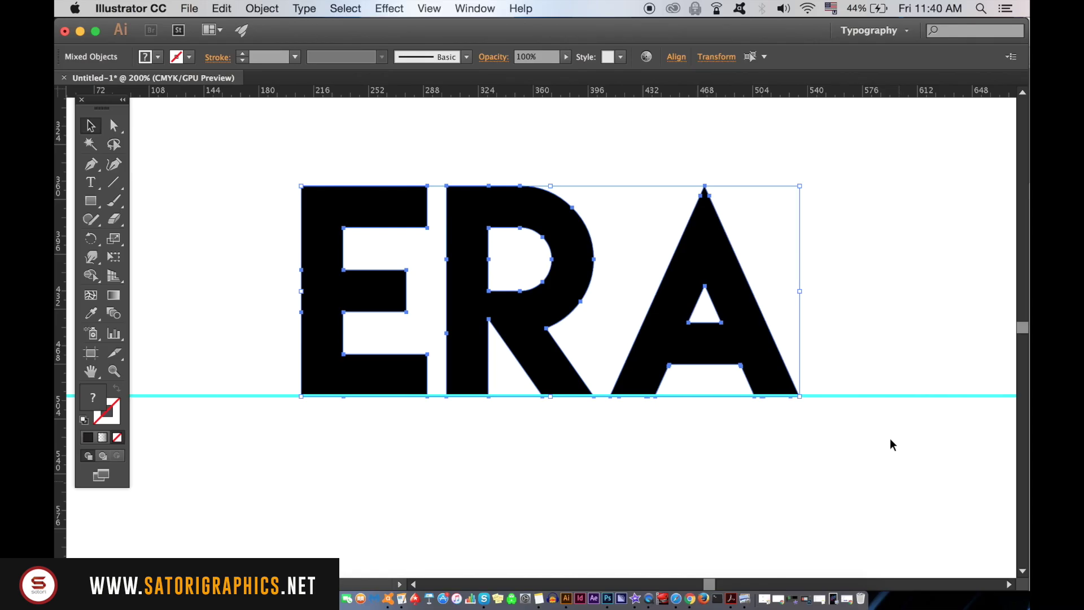
left_click(677, 56)
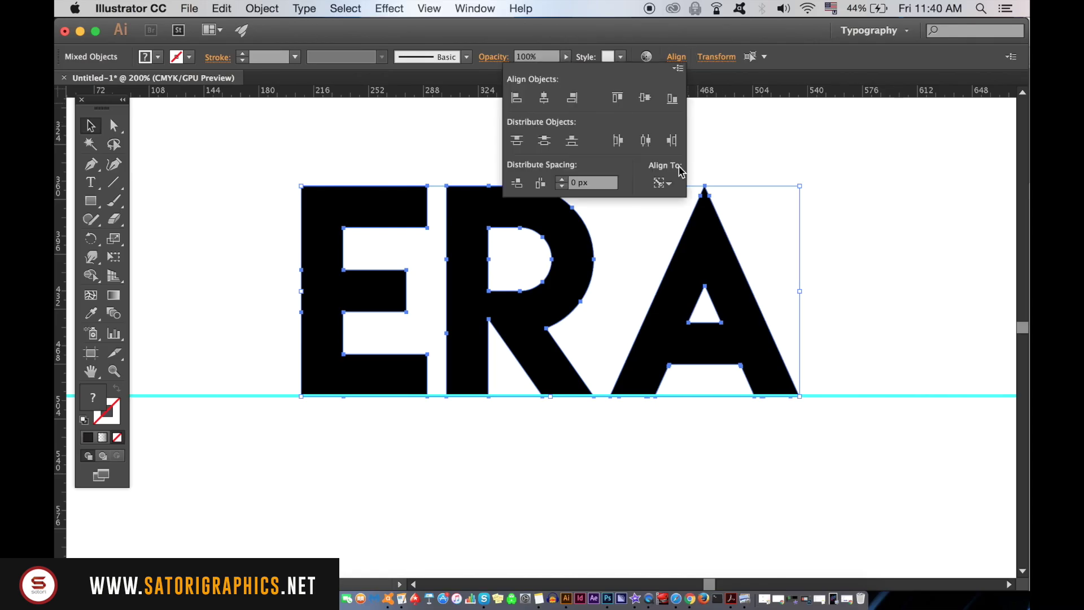
left_click(645, 99)
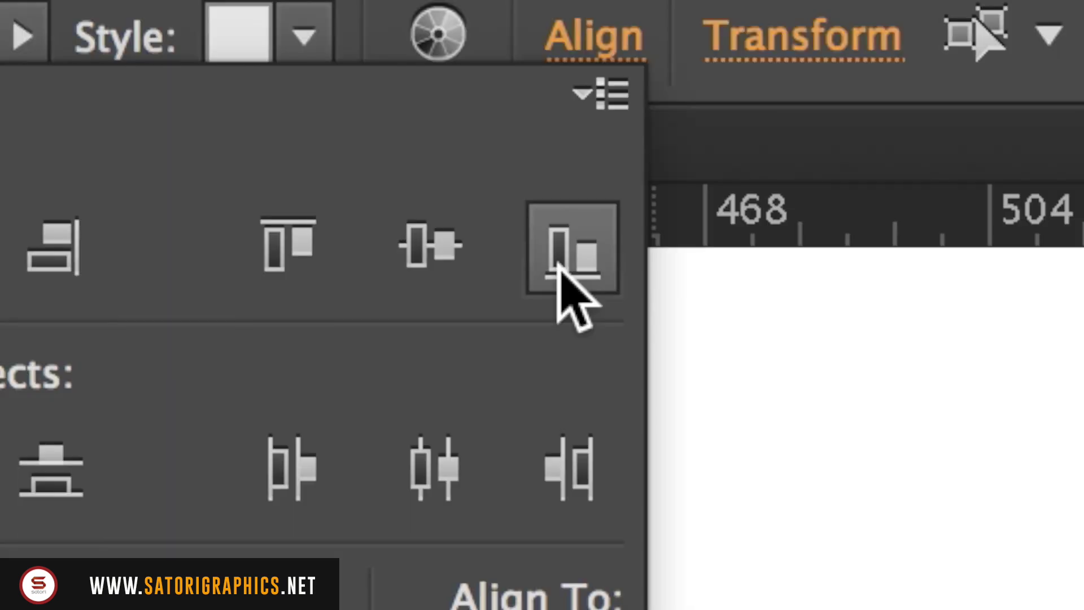
left_click(559, 264)
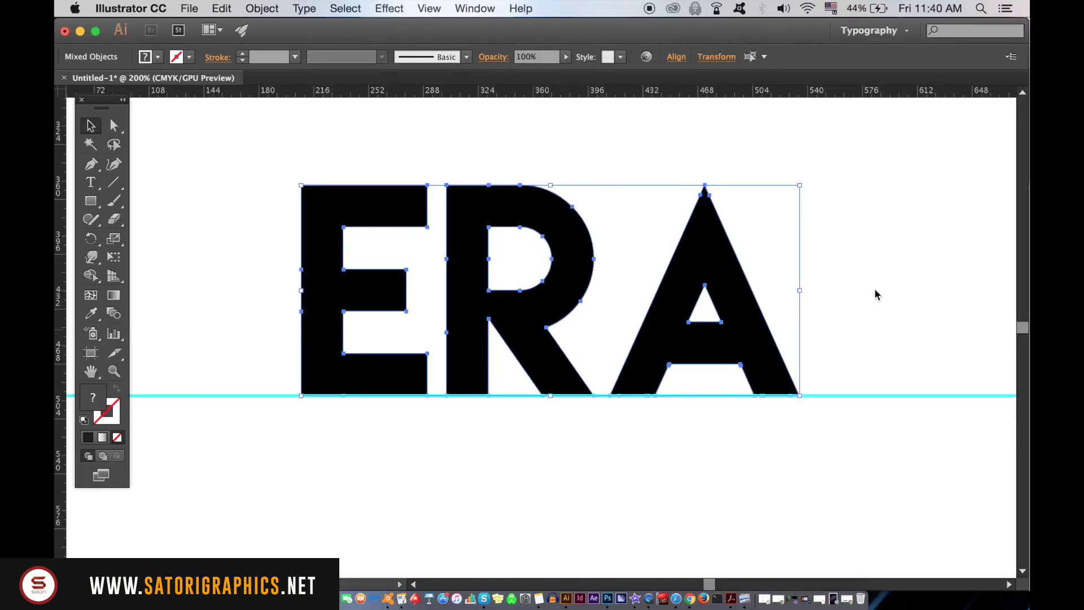
left_click(876, 295)
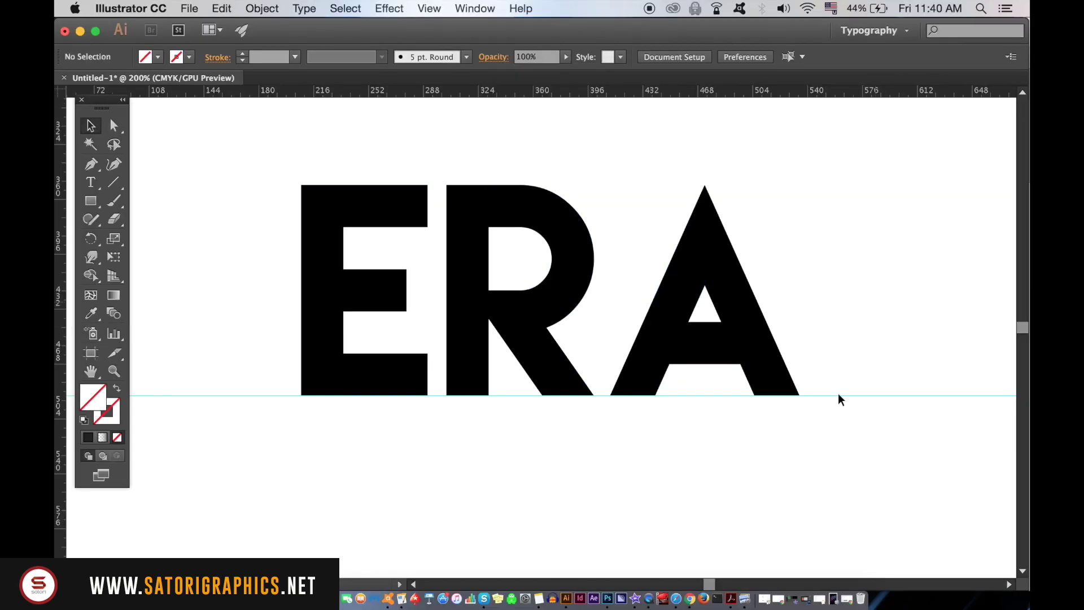
- Nudge the E right and the A left toward the R, then move the guide below the letters
left_click_drag(616, 456, 655, 480)
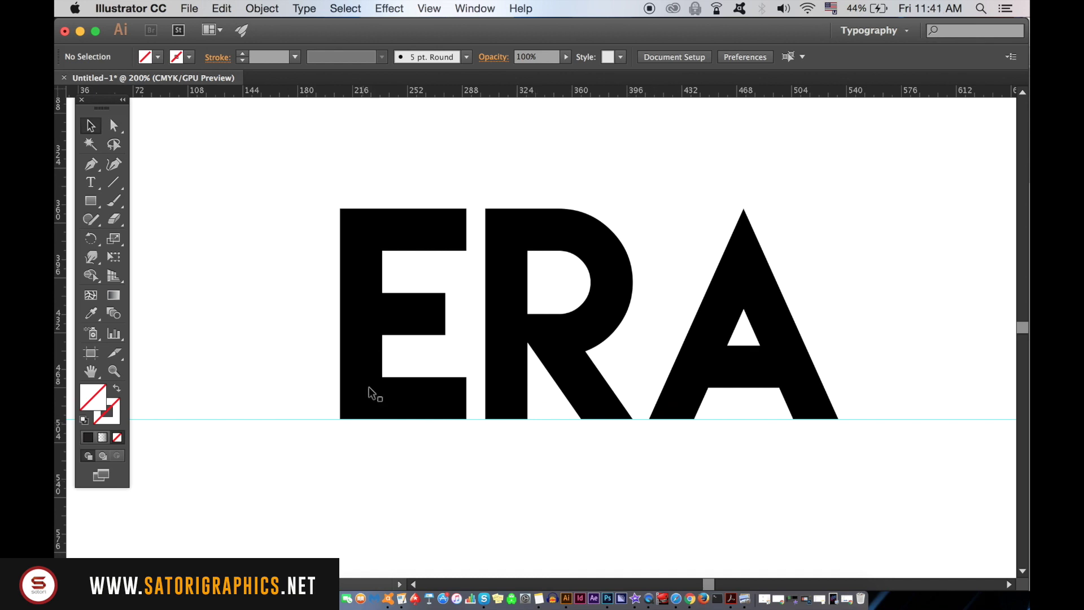
left_click(400, 336)
key("Right")
key("Right")
key("Right")
key("Right")
key("Right")
key("Right")
key("Right")
left_click(659, 479)
left_click(672, 409)
key("Left")
key("Left")
key("Left")
key("Left")
key("Left")
key("Left")
key("Left")
key("Left")
key("Left")
key("Left")
key("Left")
key("Left")
key("Left")
key("Left")
key("Left")
key("Left")
key("Left")
key("Left")
key("Left")
key("Left")
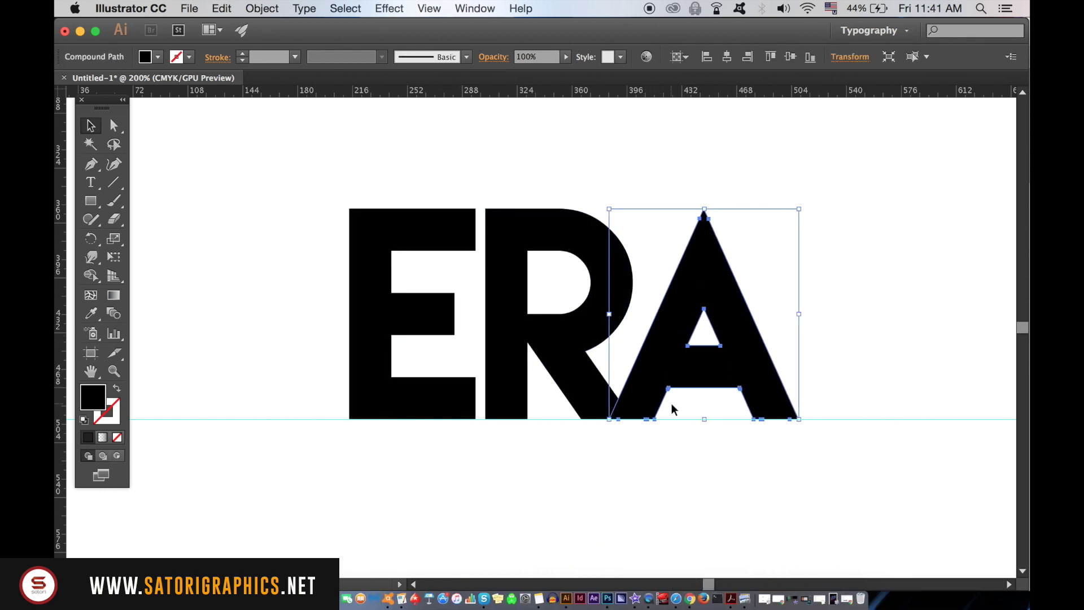
key("Left")
key("Left")
key("Left")
key("Left")
key("Left")
key("Left")
key("Left")
key("Left")
key("Left")
key("Left")
key("Left")
left_click(677, 478)
left_click(676, 419)
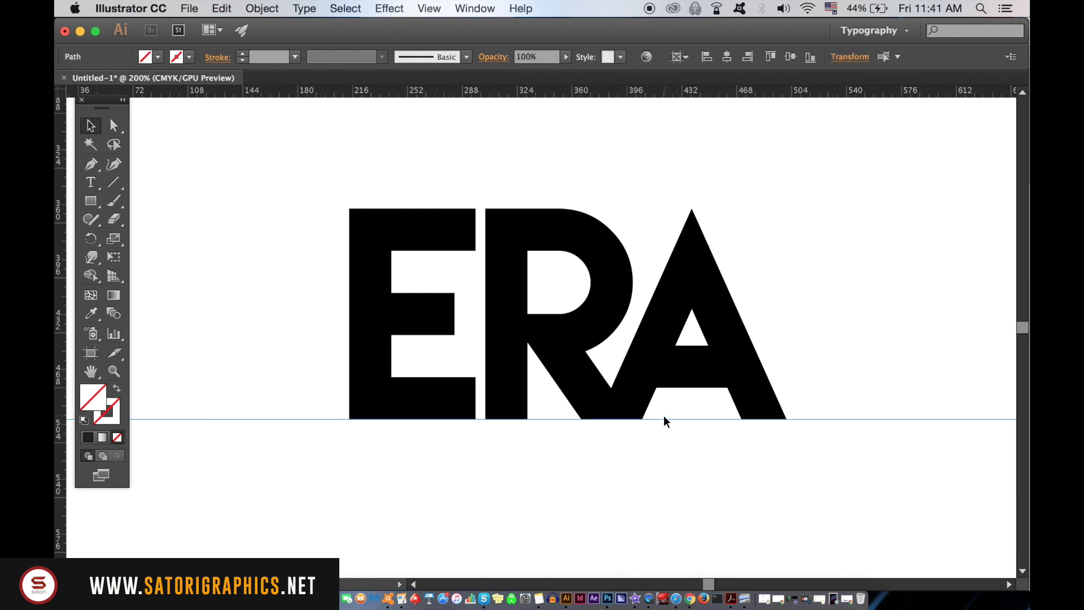
left_click_drag(663, 419, 666, 525)
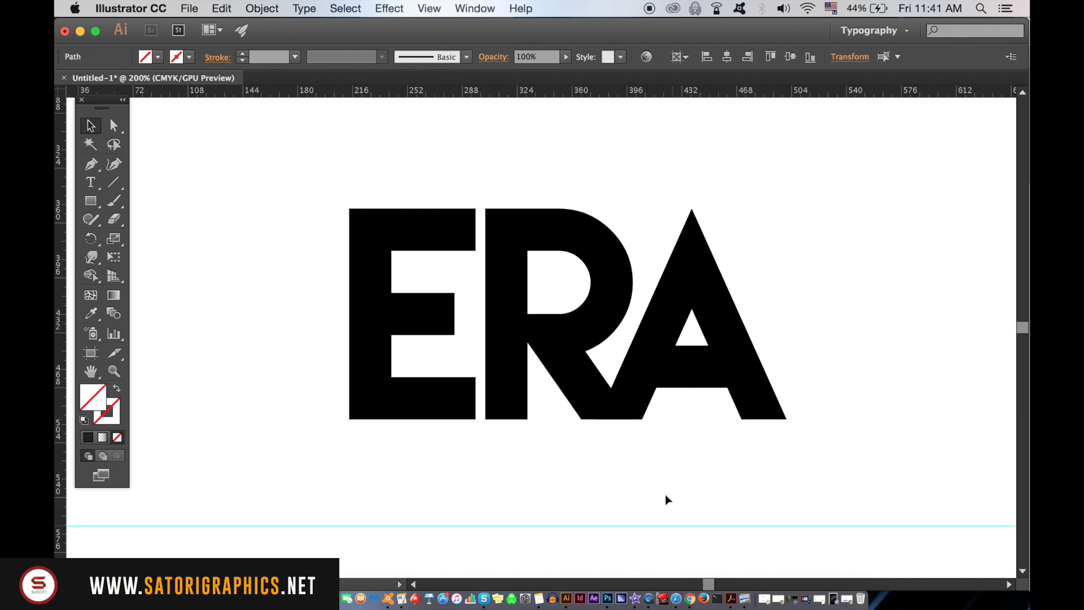
left_click(633, 411)
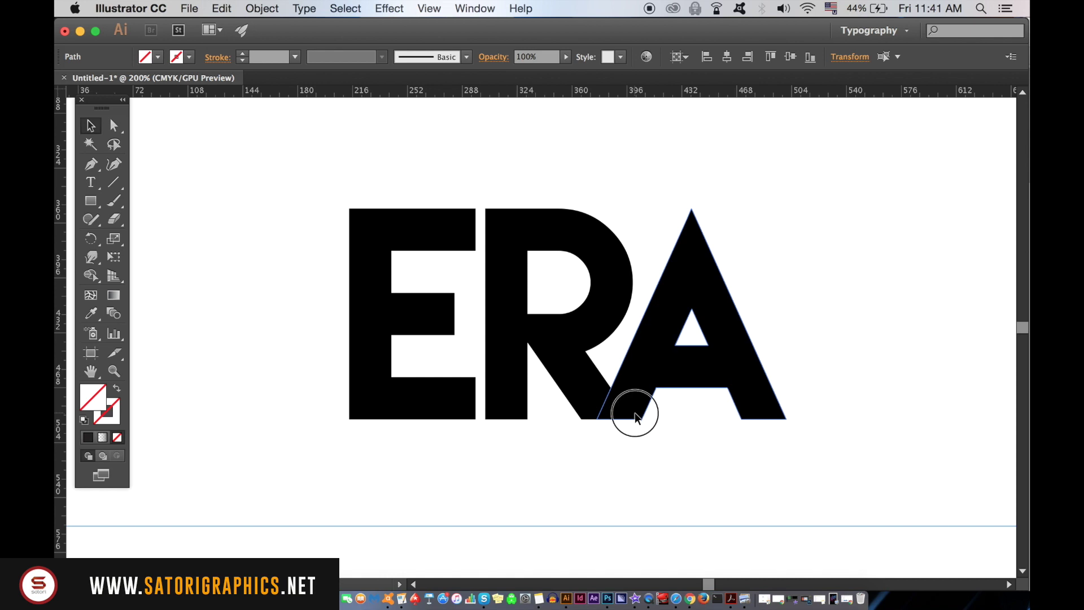
left_click(688, 479)
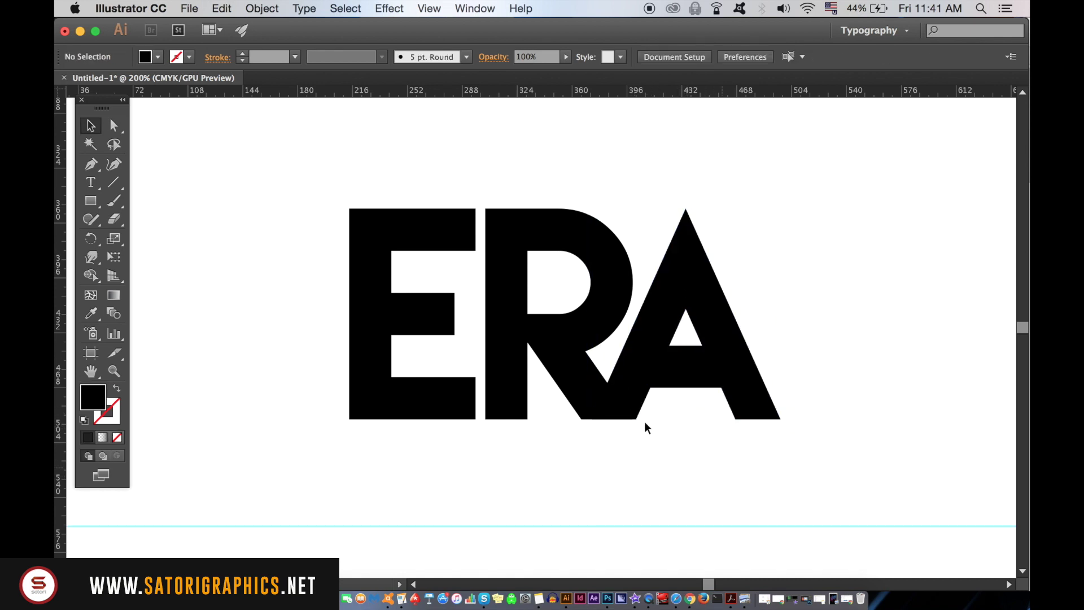
- Zoom in on the E and drag its right-side anchor points until it touches the R
left_click(461, 245)
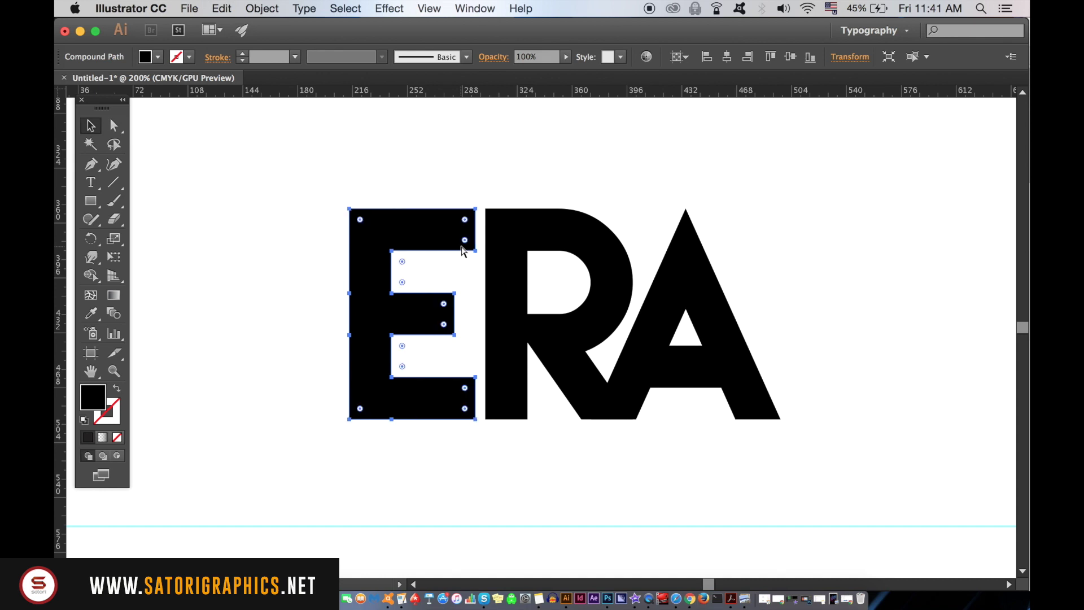
key("super+equal")
scroll(459, 326, "up", 2)
scroll(459, 327, "up", 2)
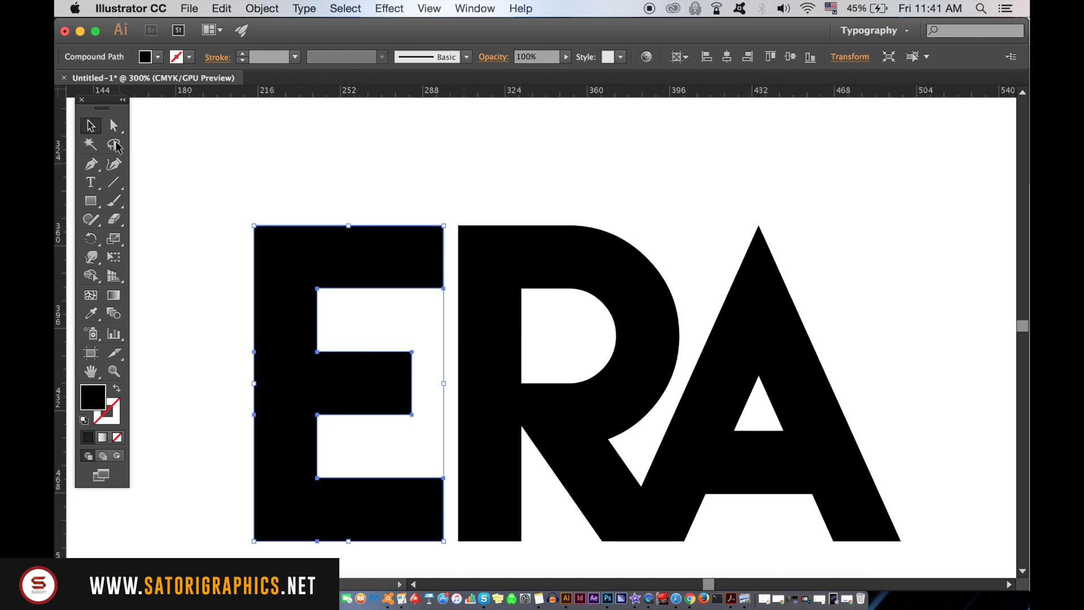
left_click(114, 126)
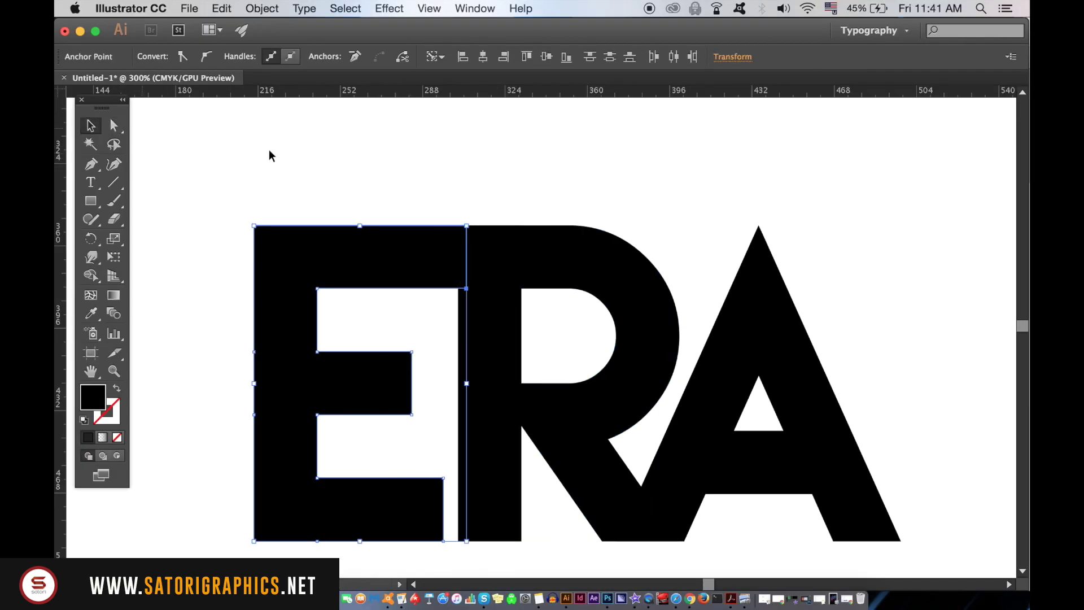
left_click(159, 42)
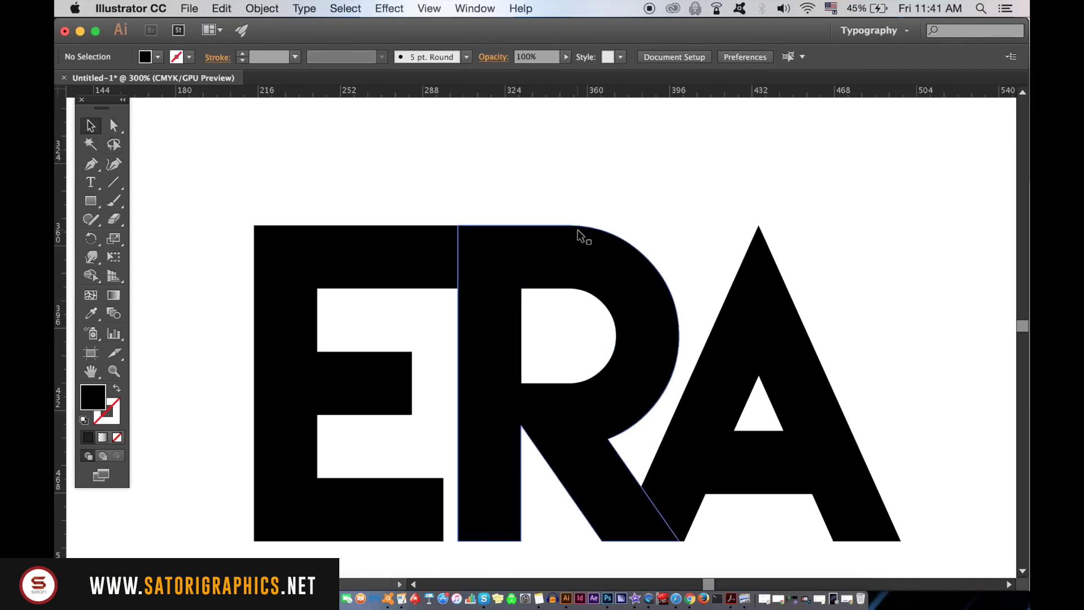
- Select the E and R and unite them with Pathfinder's Unite shape mode
left_click(475, 8)
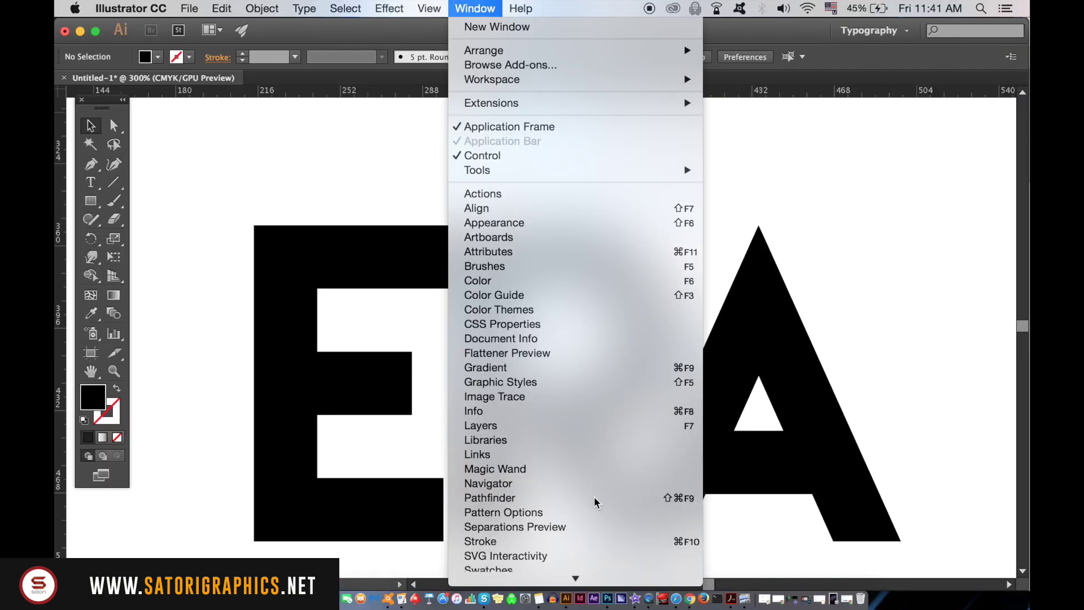
left_click(619, 307)
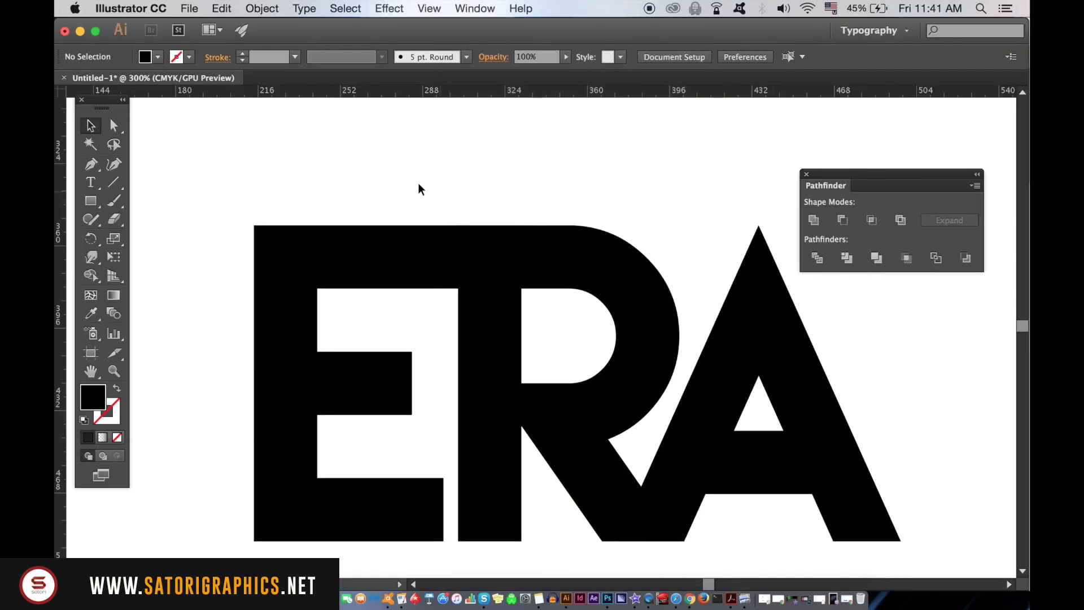
left_click_drag(419, 190, 527, 300)
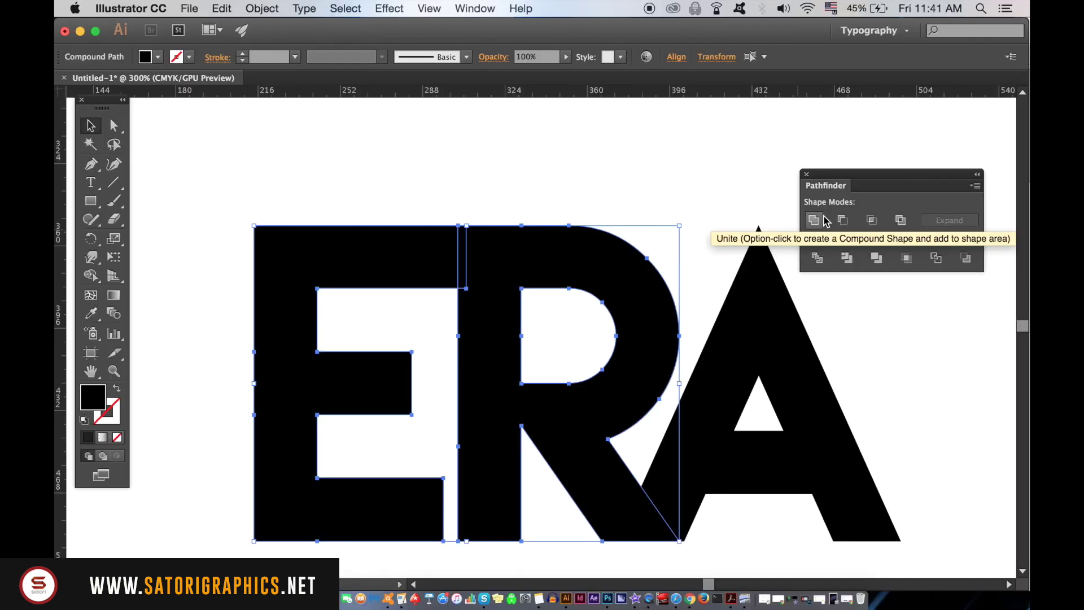
left_click(362, 263)
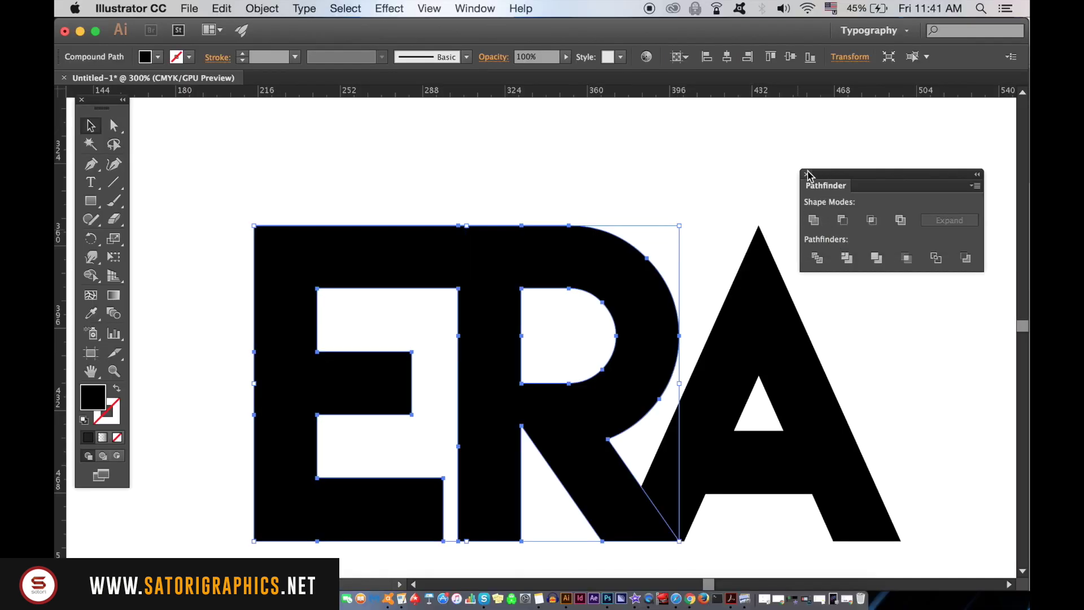
left_click(311, 108)
left_click(716, 121)
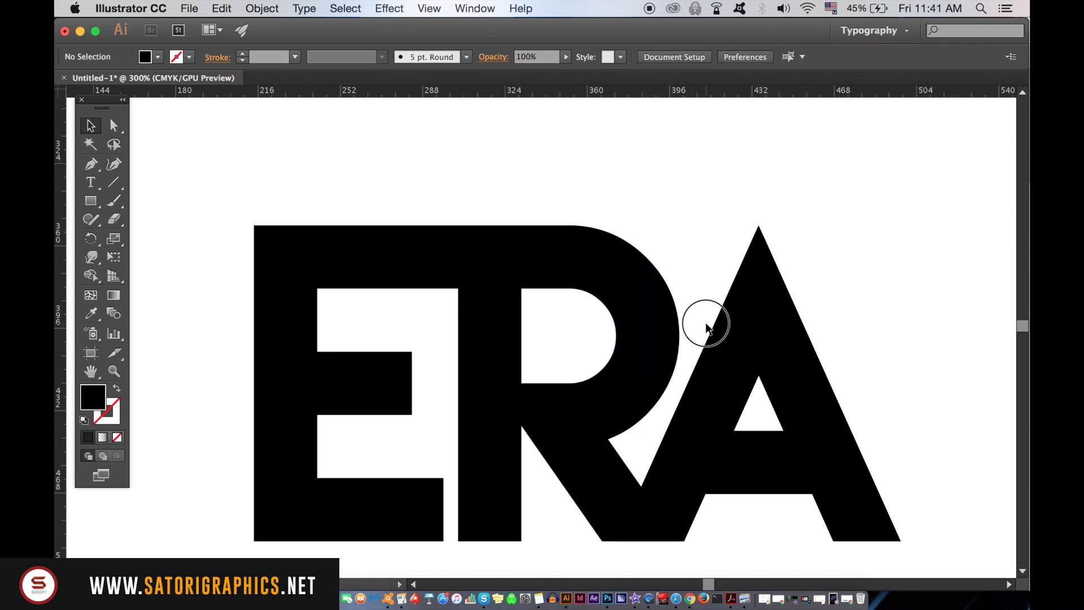
scroll(705, 326, "down", 3)
scroll(492, 294, "up", 1)
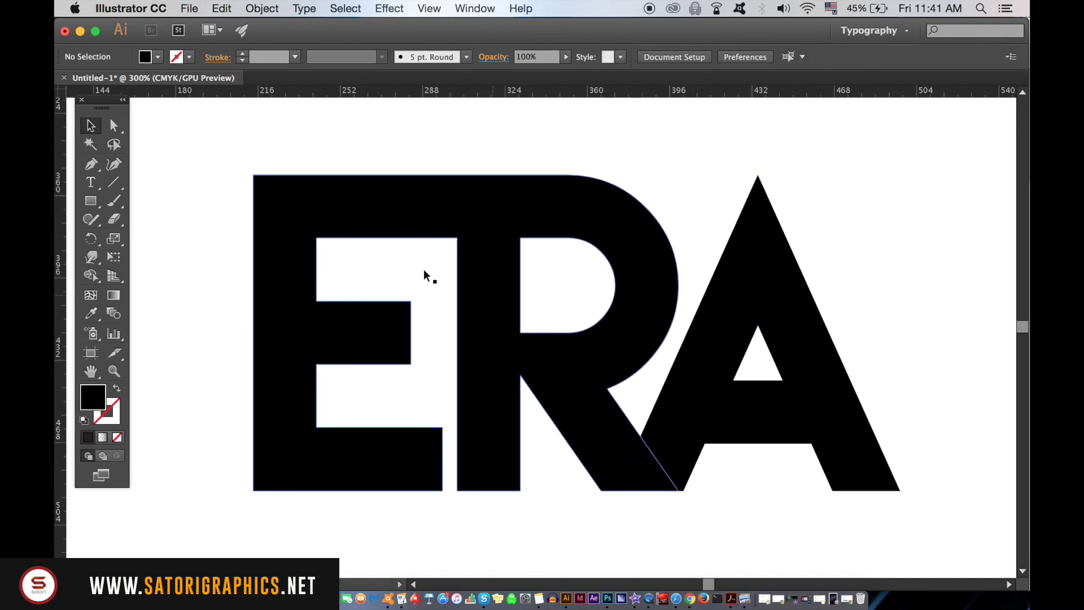
- Give the merged ER a gradient fill at full opacity and add a middle colour stop
left_click(384, 228)
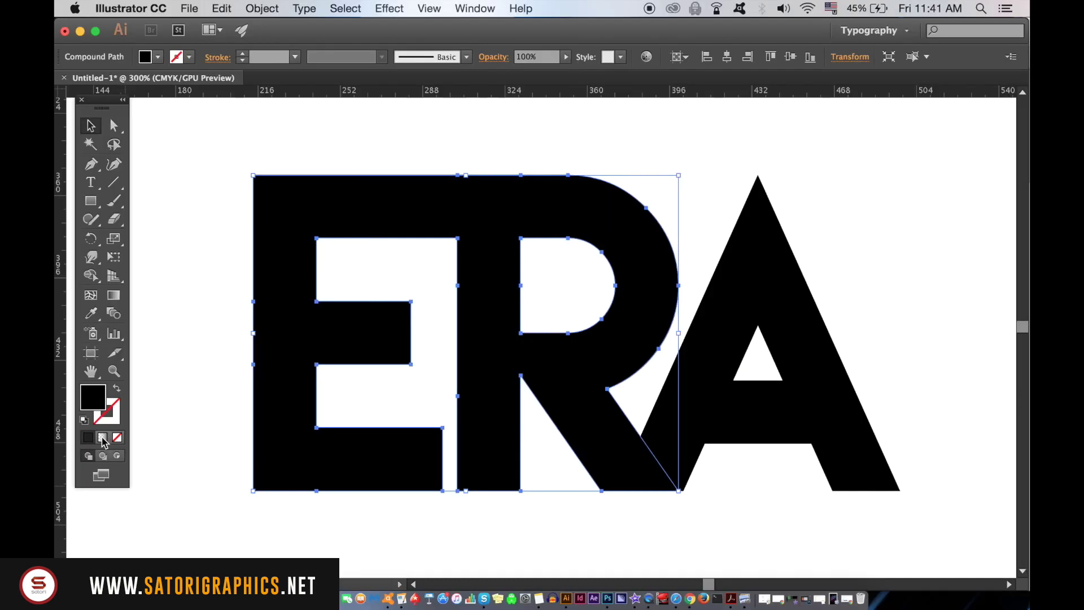
left_click(556, 424)
left_click(783, 362)
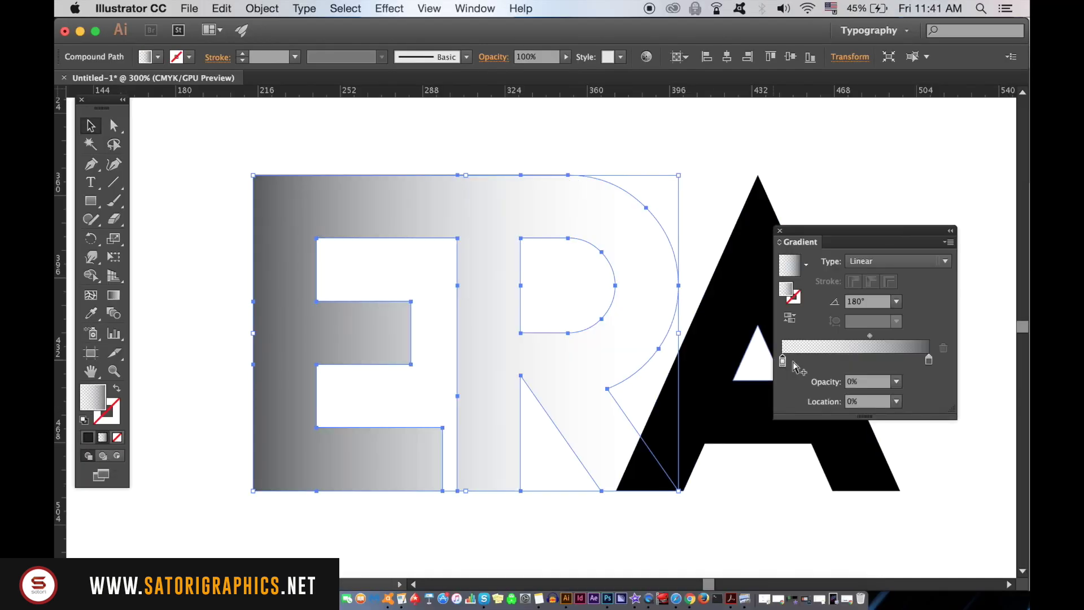
left_click(896, 382)
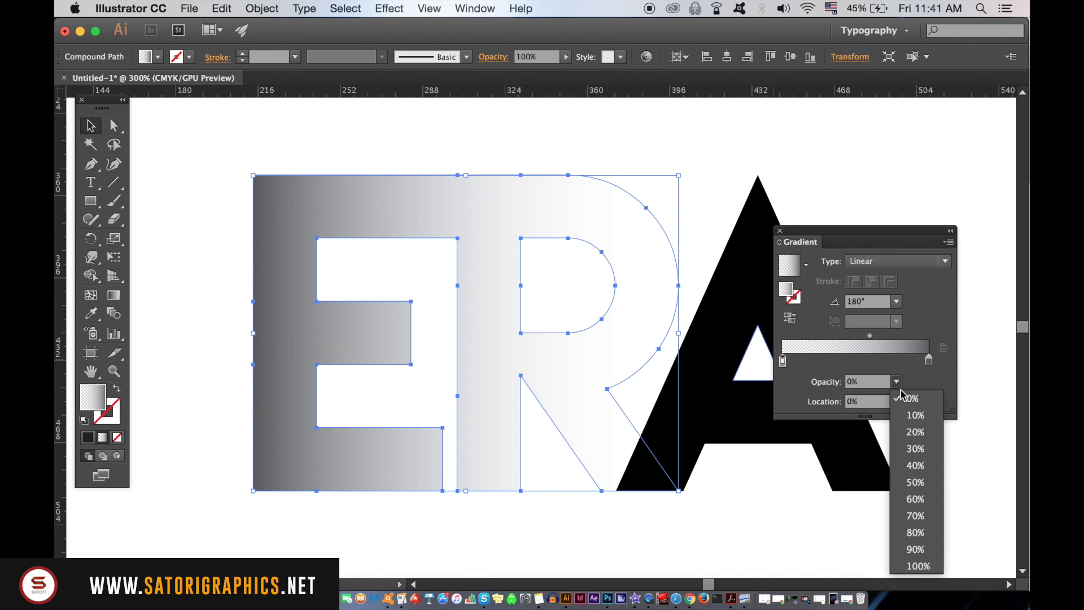
left_click(917, 566)
left_click_drag(870, 337, 876, 340)
double_click(929, 360)
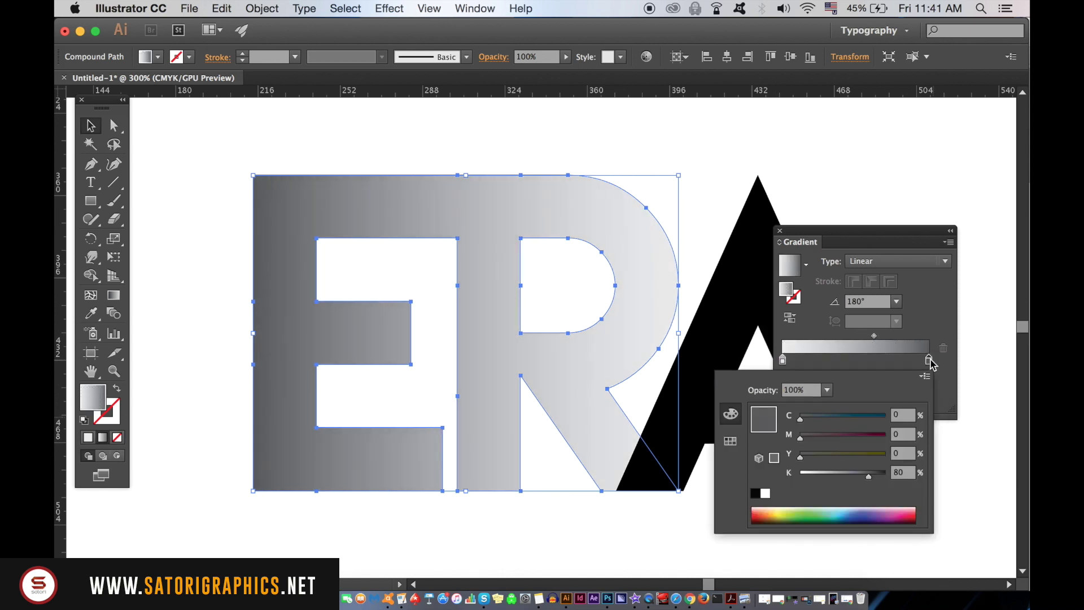
left_click(930, 363)
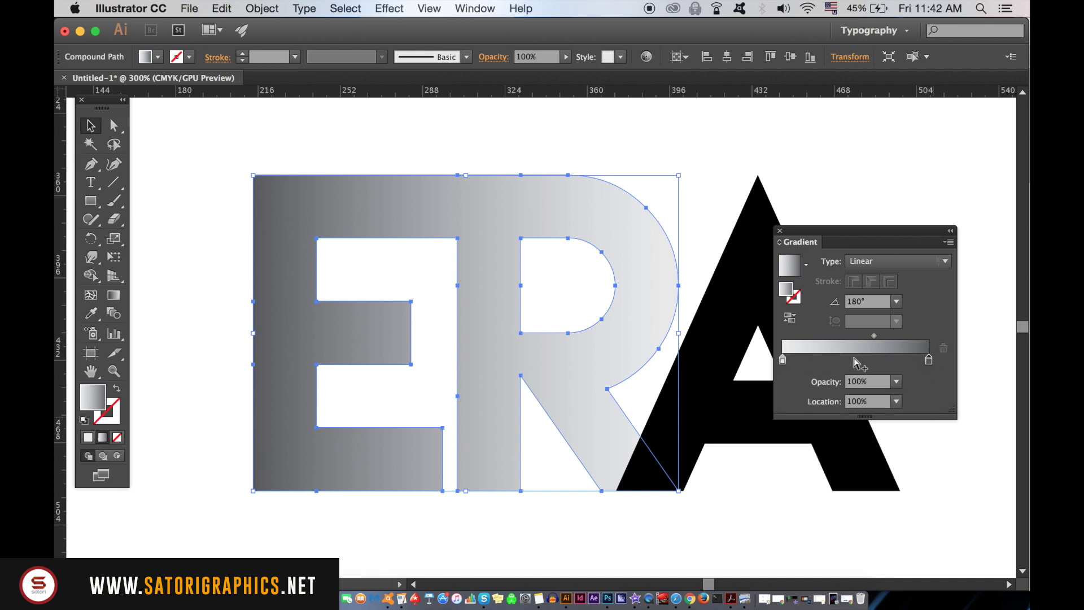
left_click(855, 362)
left_click_drag(855, 361, 858, 366)
- Colour the gradient stops K=90, K=10 and K=90 from the Swatches
left_click(929, 361)
double_click(930, 361)
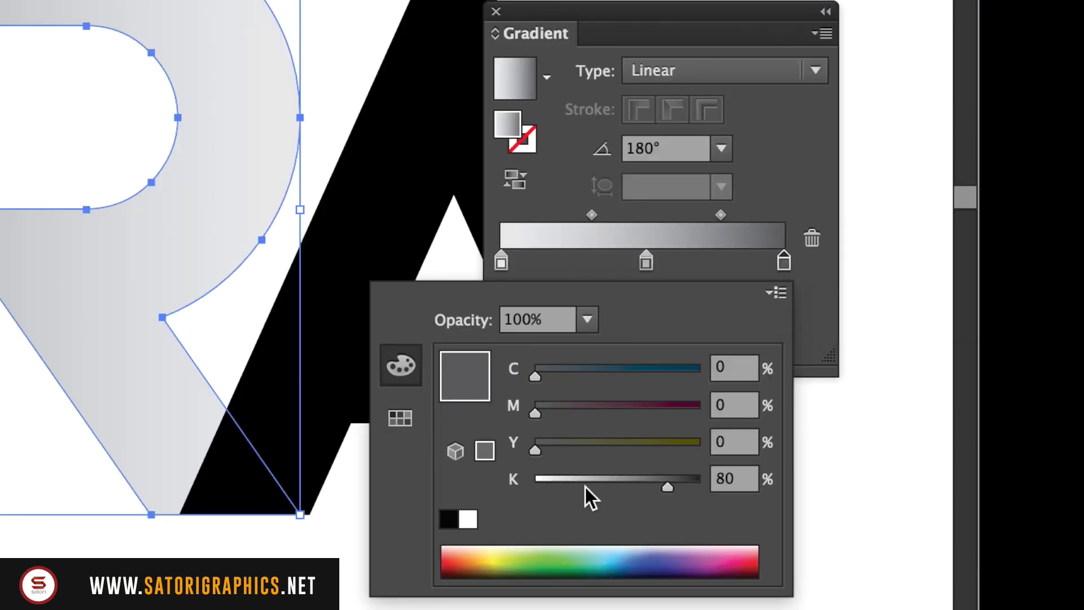
left_click(410, 421)
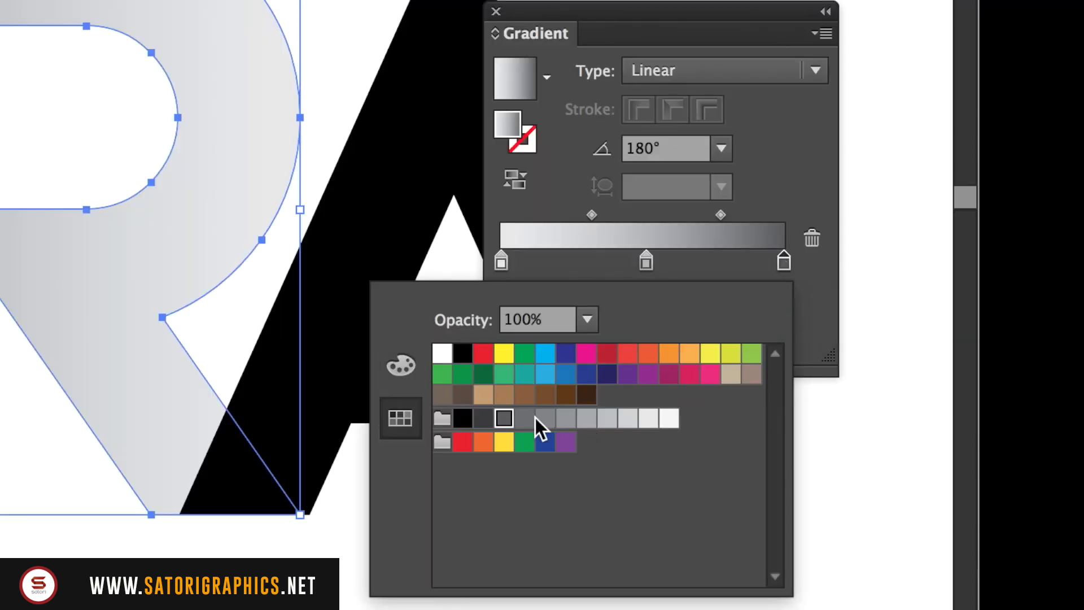
left_click(483, 421)
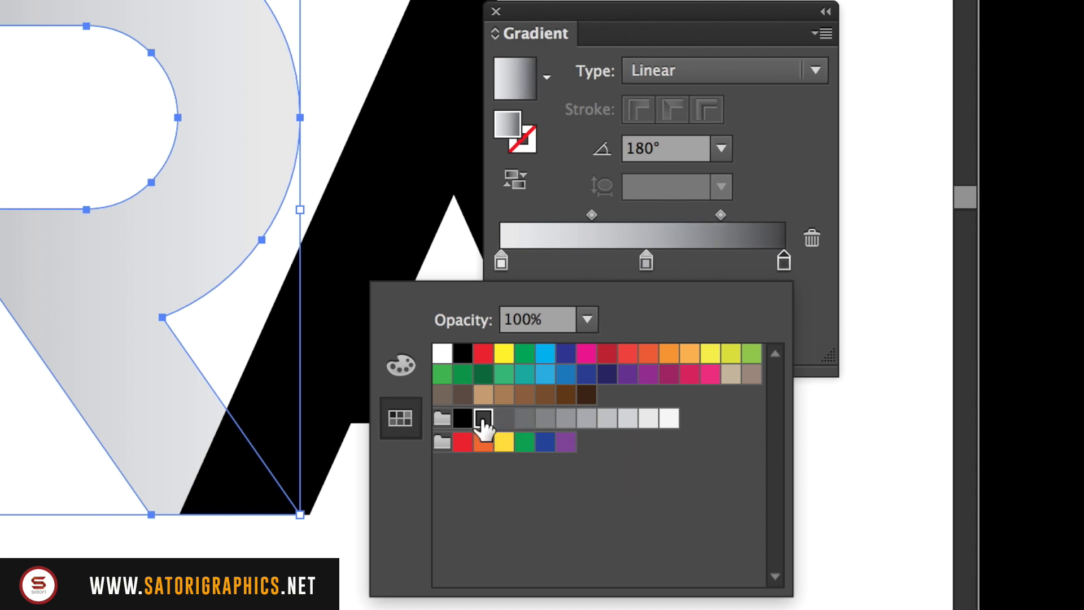
left_click(502, 263)
double_click(503, 263)
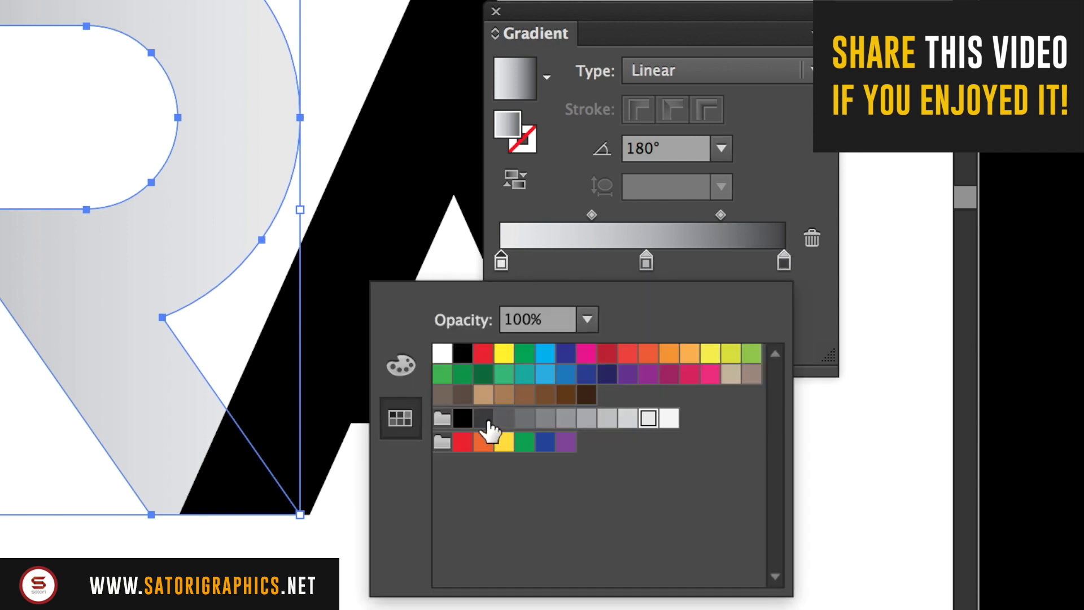
left_click(483, 418)
left_click(649, 259)
double_click(650, 260)
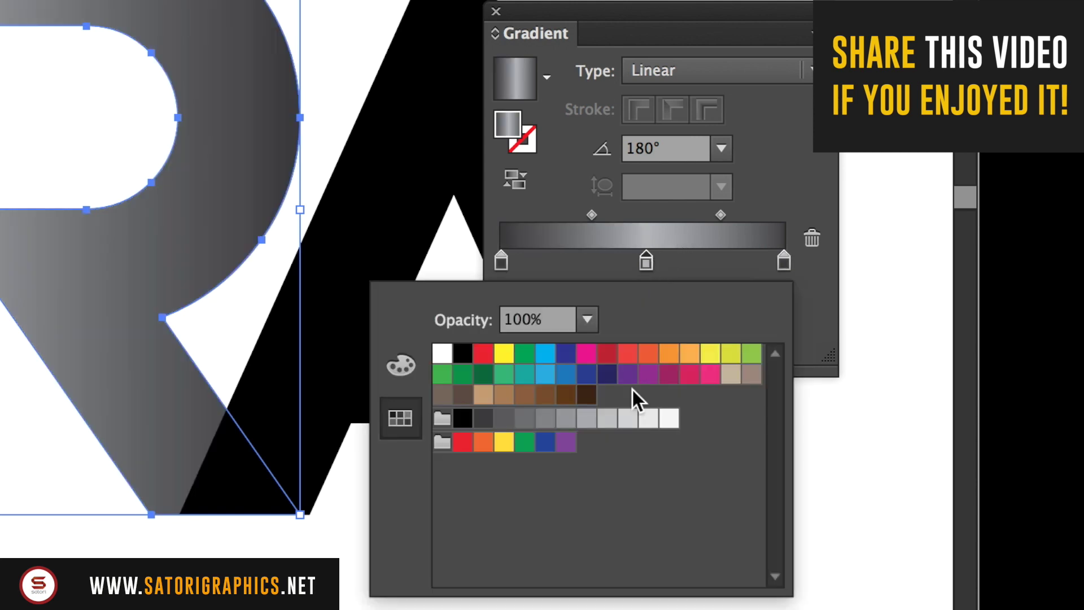
left_click(644, 424)
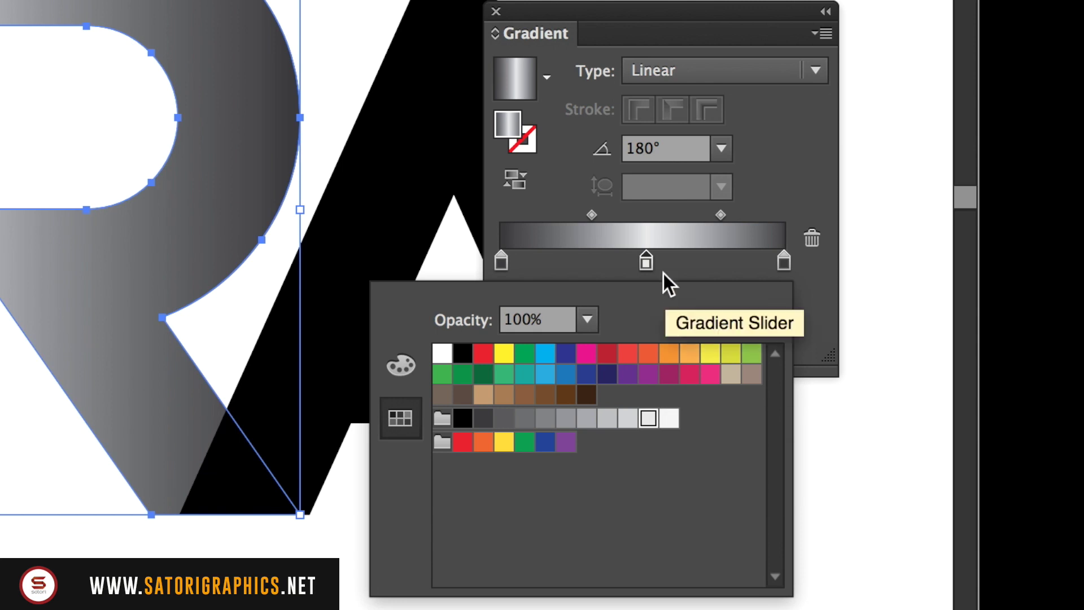
- Spread the gradient midpoints outward and set the angle to 135°
left_click_drag(592, 215, 550, 215)
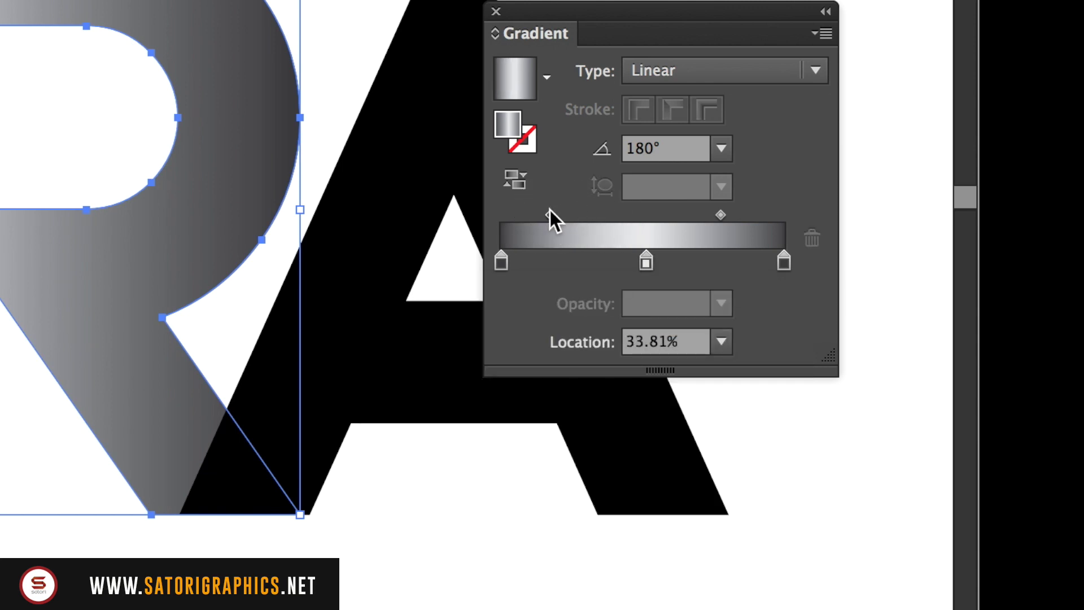
left_click_drag(720, 215, 728, 216)
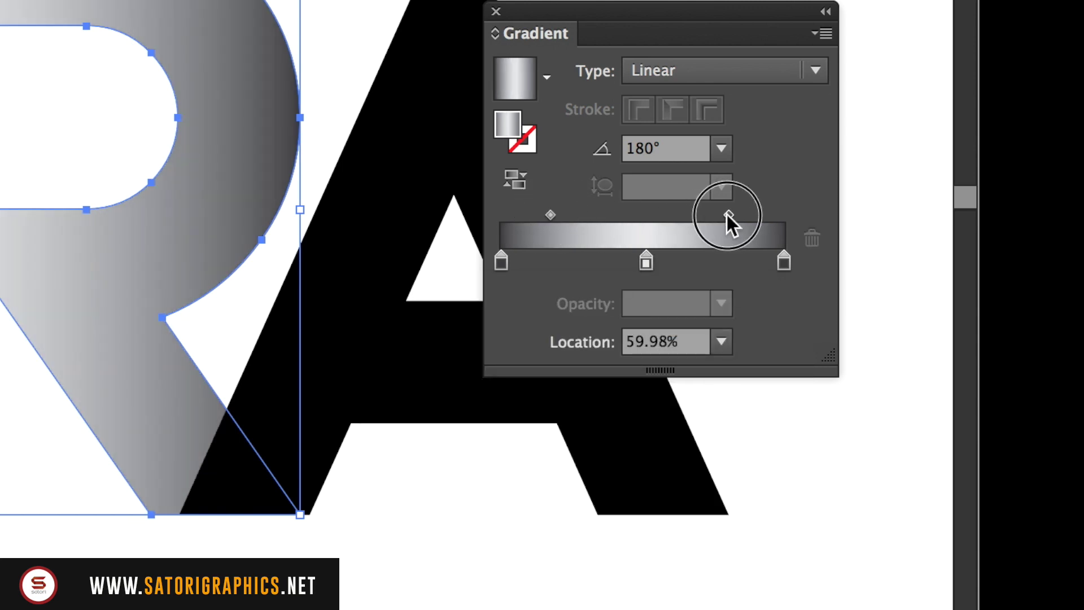
left_click(723, 148)
left_click(757, 244)
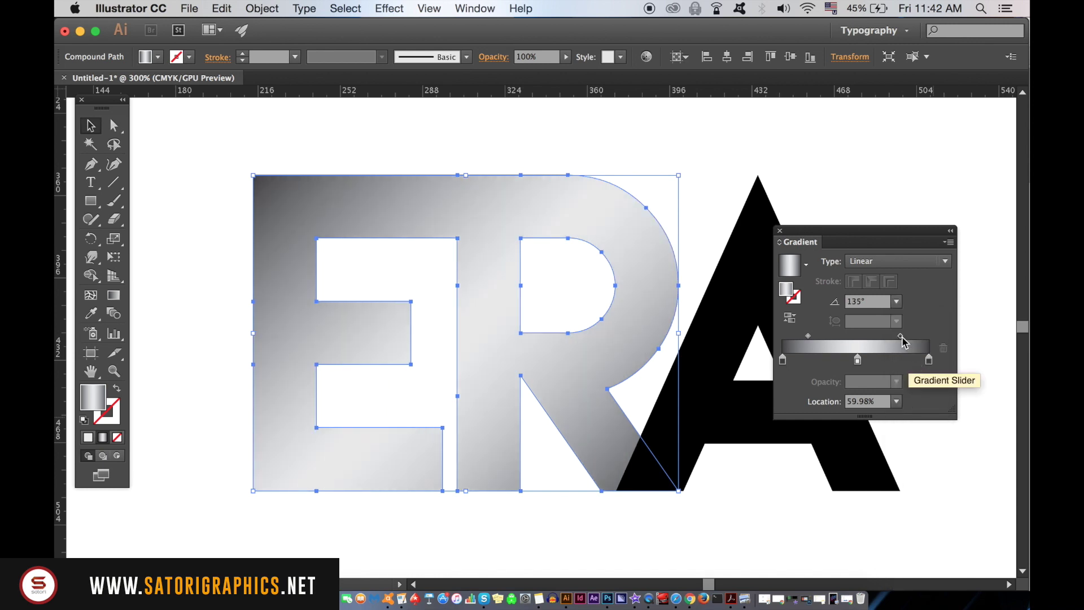
left_click_drag(808, 337, 804, 338)
left_click(739, 163)
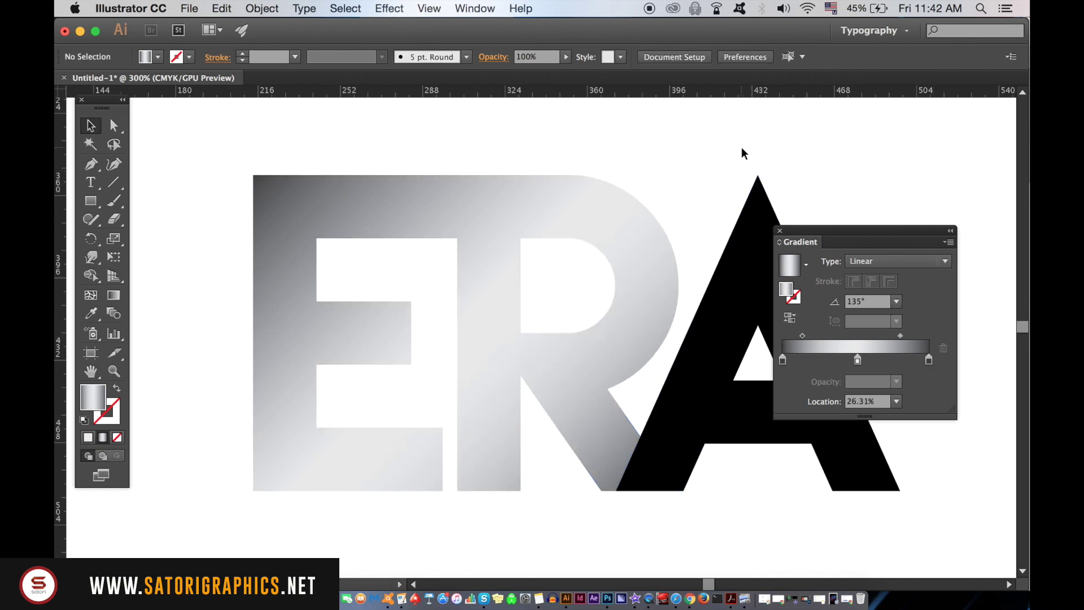
key("super+minus")
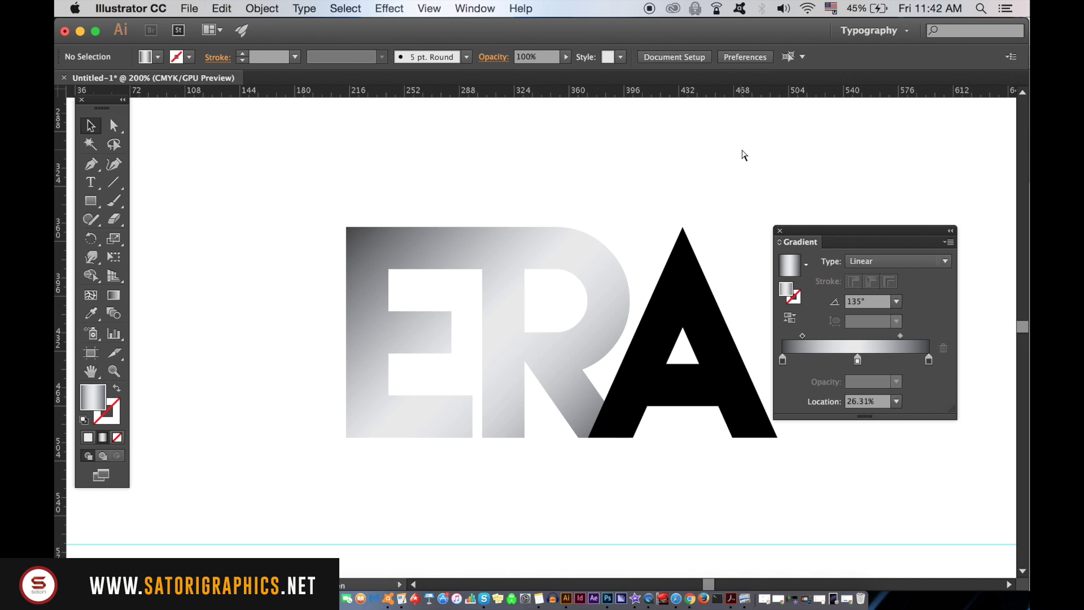
- Select the A and the ER shape and send them to the back
key("super+equal")
left_click(677, 373)
left_click(658, 361, "shift")
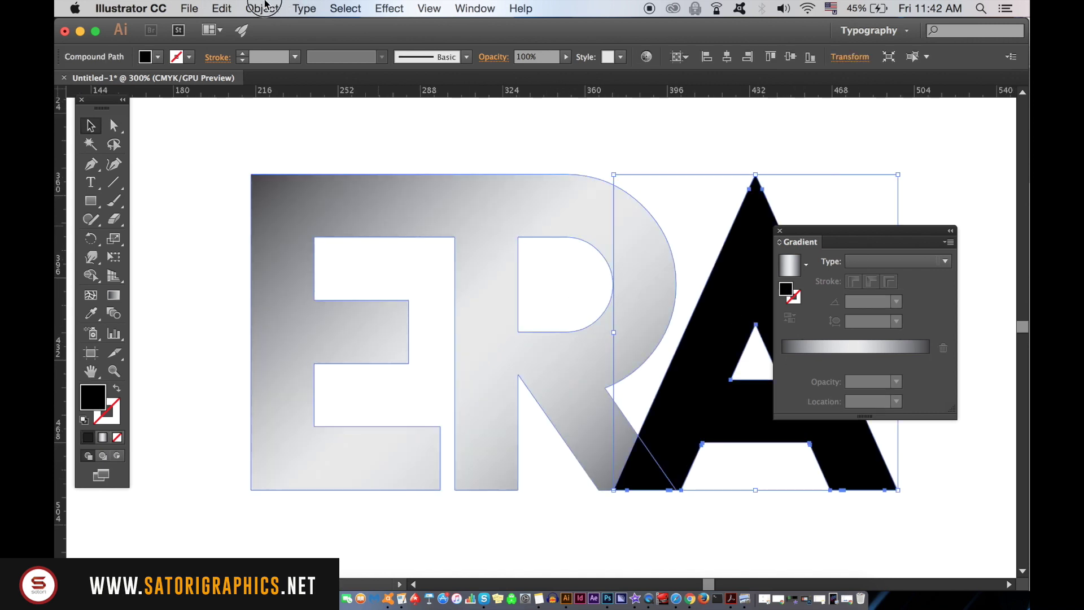
left_click(262, 8)
mouse_move(275, 41)
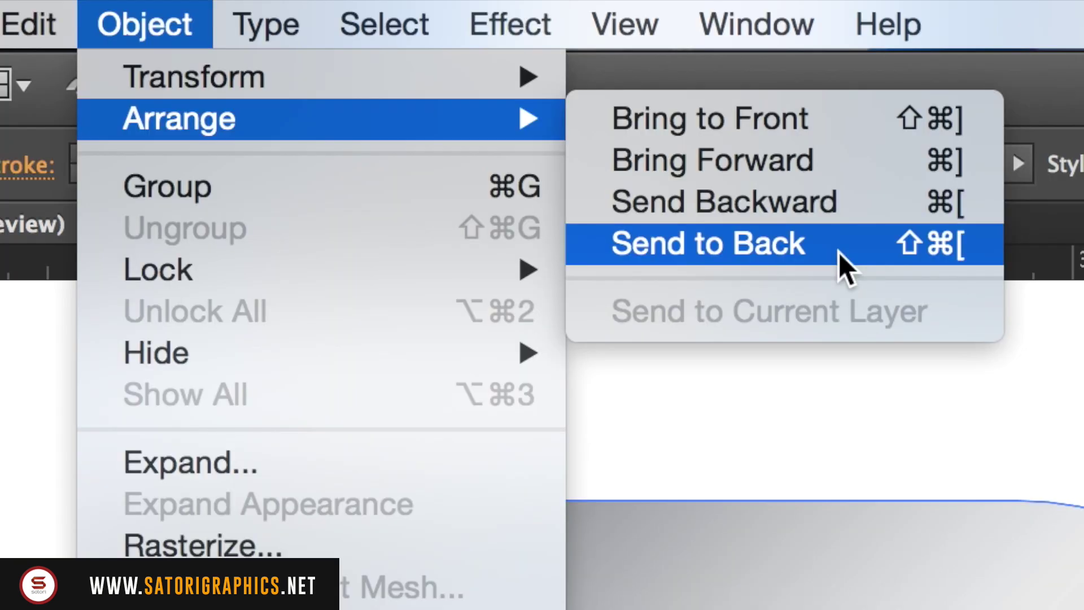
left_click(839, 252)
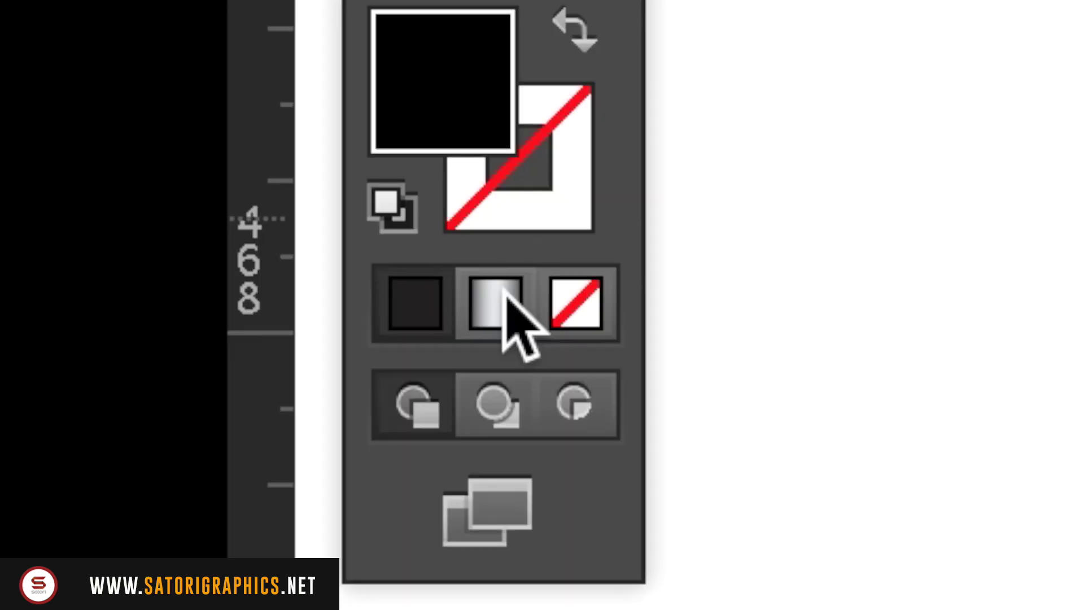
- Give the A a 160° linear gradient fill and remove its extra stop
left_click(505, 297)
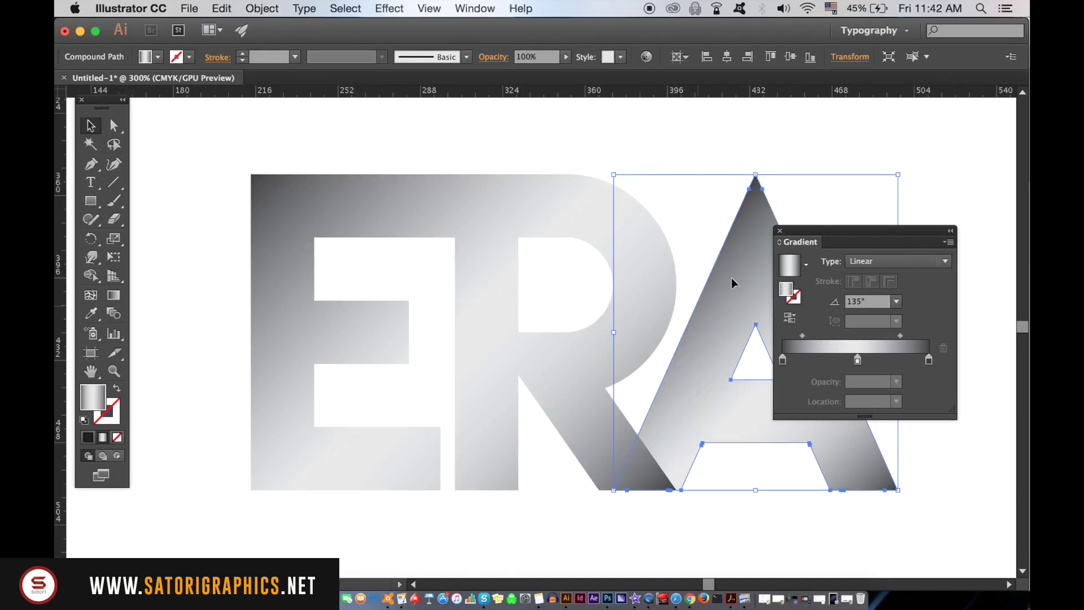
left_click_drag(819, 242, 261, 193)
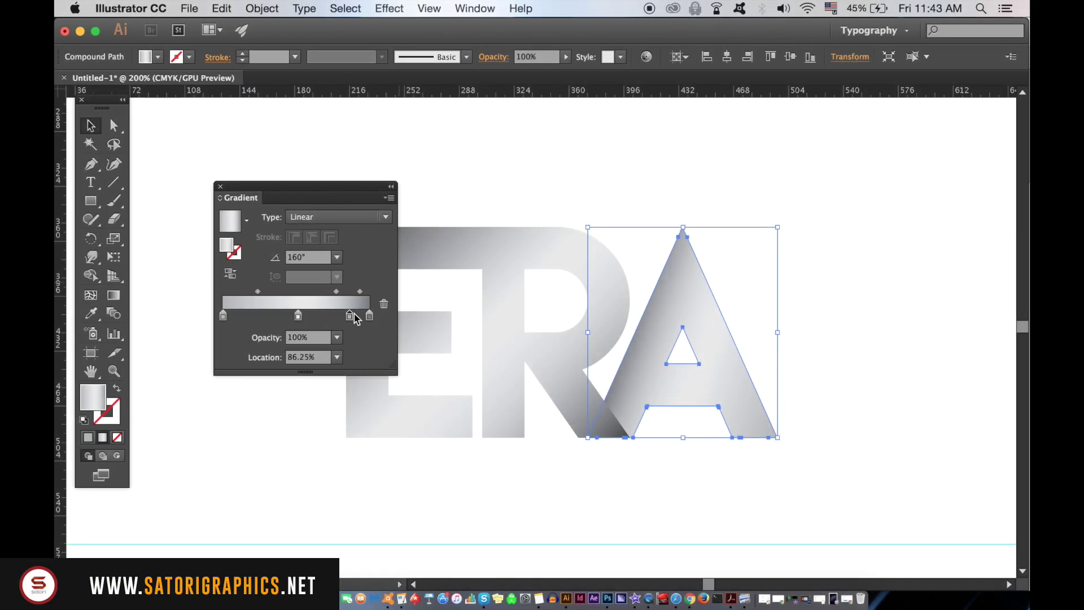
left_click_drag(350, 315, 418, 307)
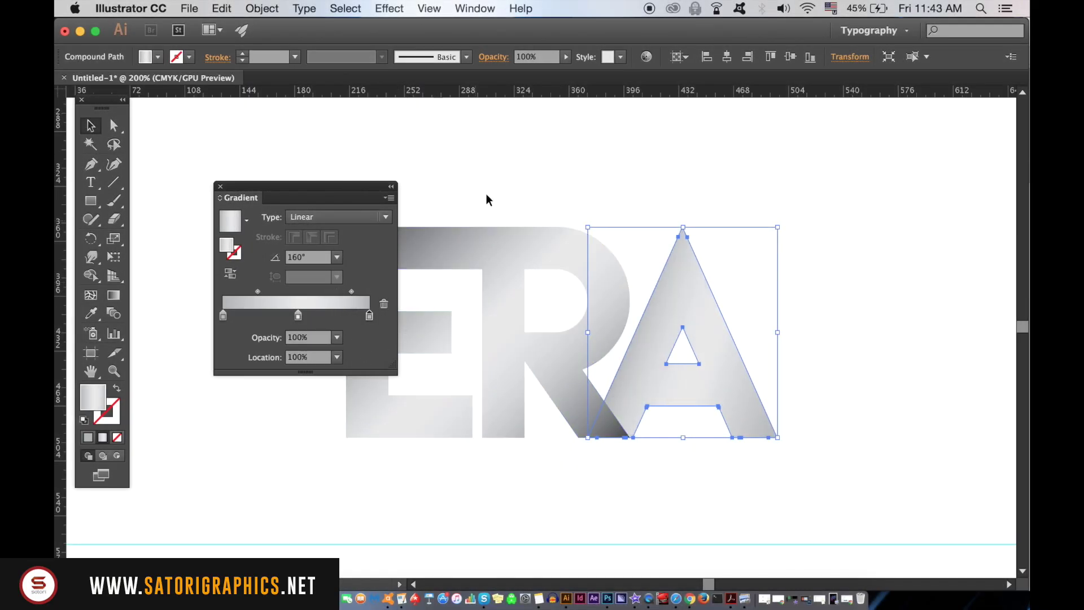
left_click(495, 181)
left_click_drag(346, 186, 941, 143)
key("super+equal")
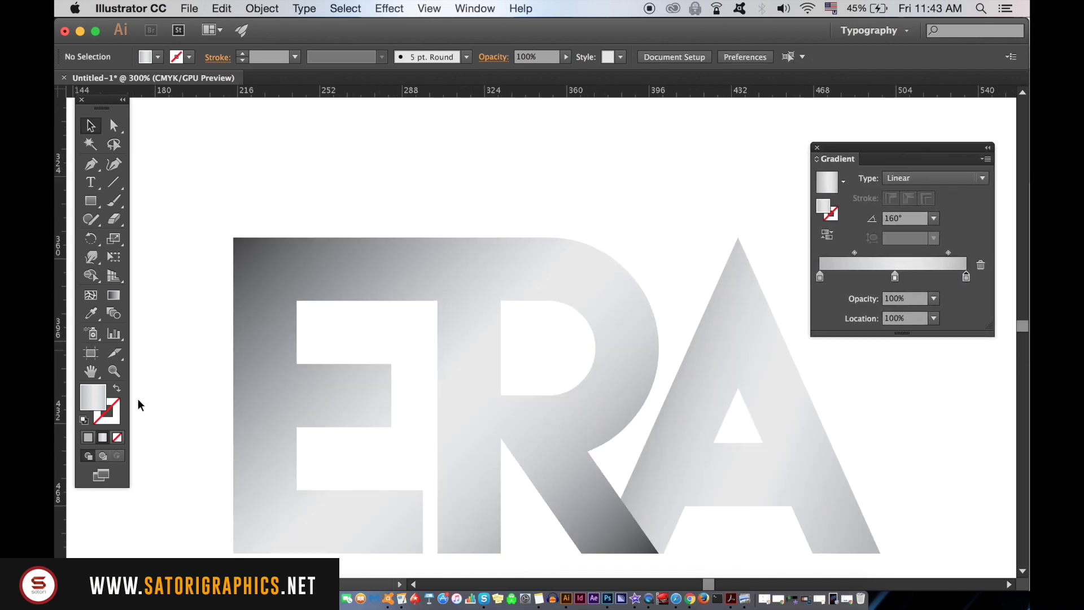
- Copy the hex value 414042 from the ER gradient's darkest stop in RGB mode
left_click(550, 477)
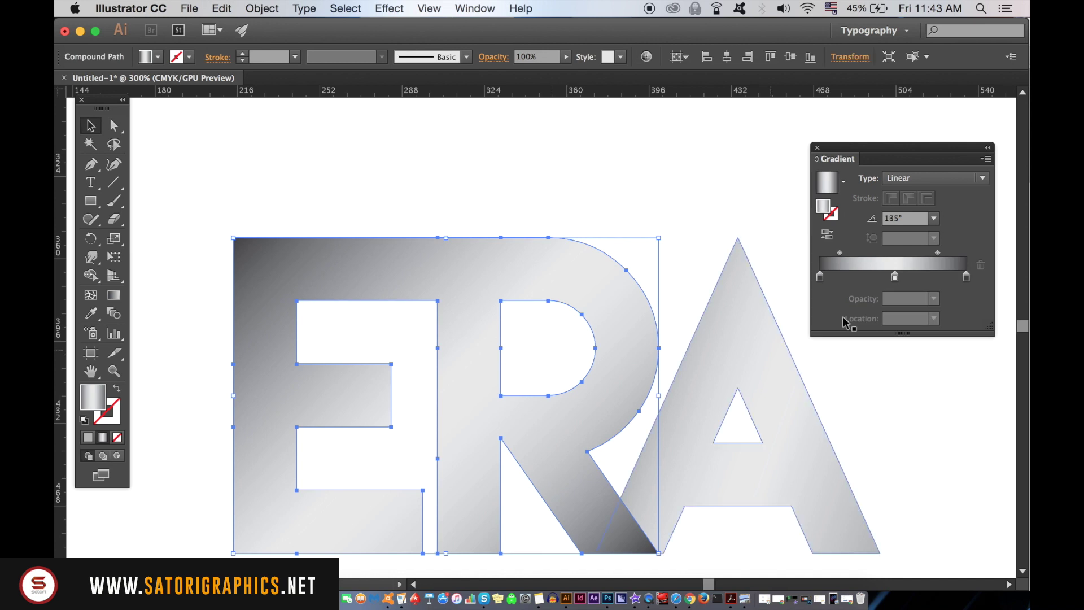
double_click(820, 277)
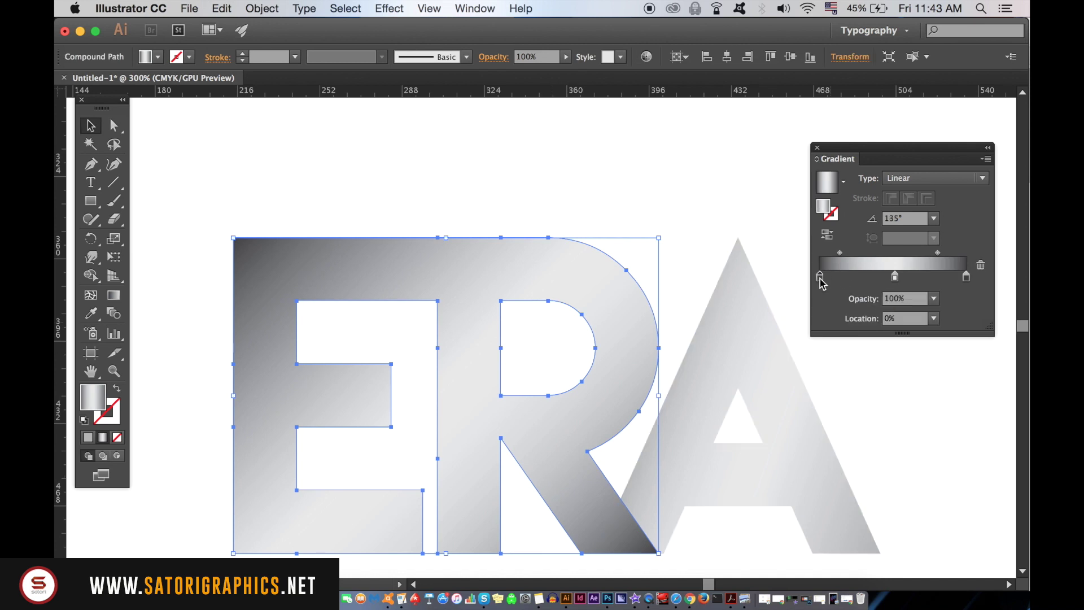
left_click(767, 332)
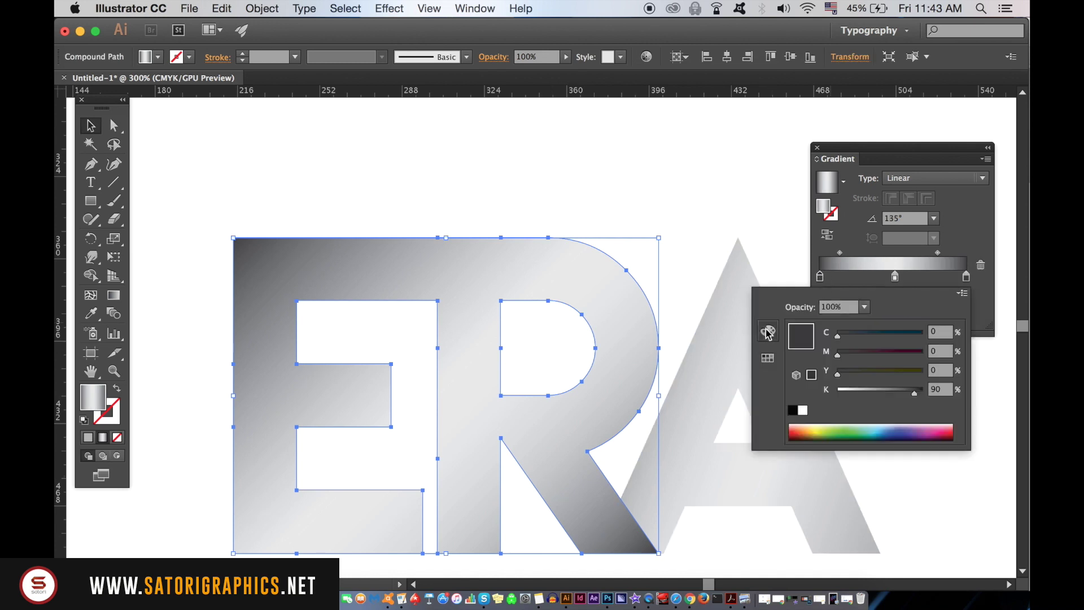
left_click(962, 293)
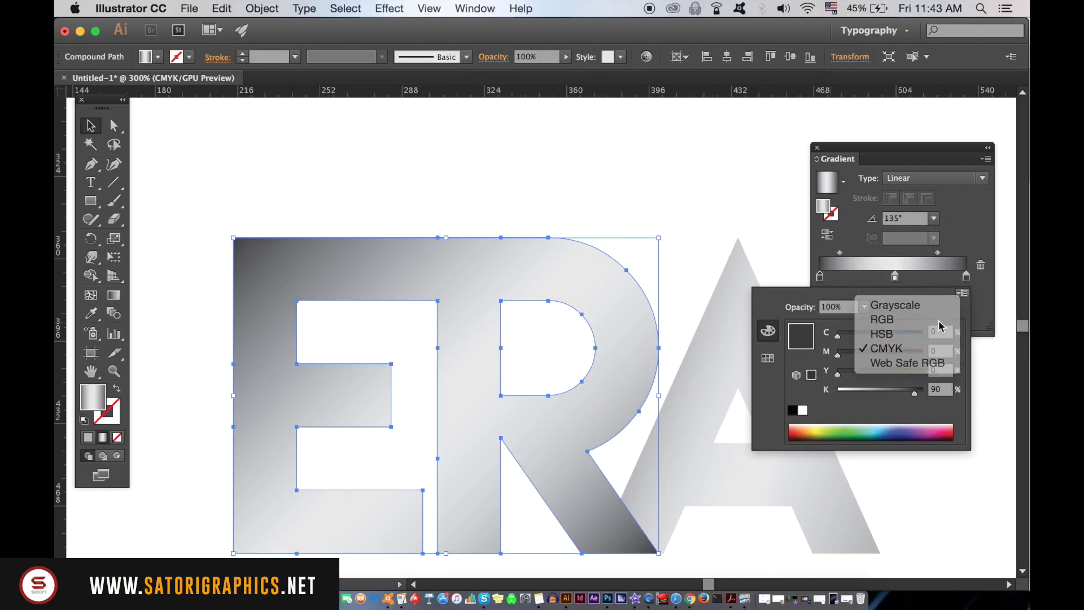
left_click(740, 218)
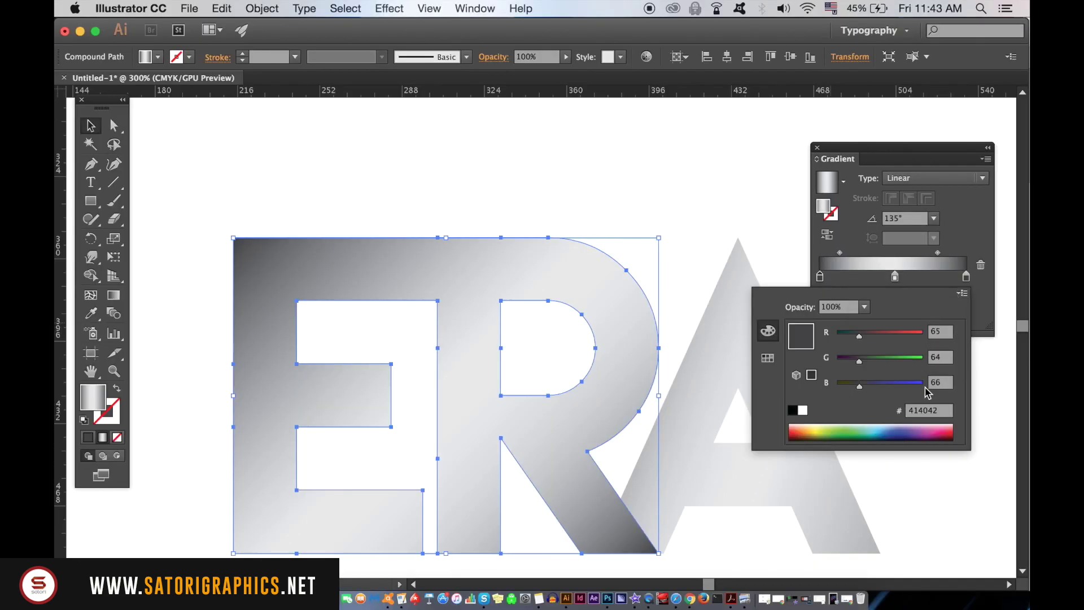
left_click_drag(940, 411, 897, 411)
key("super+c")
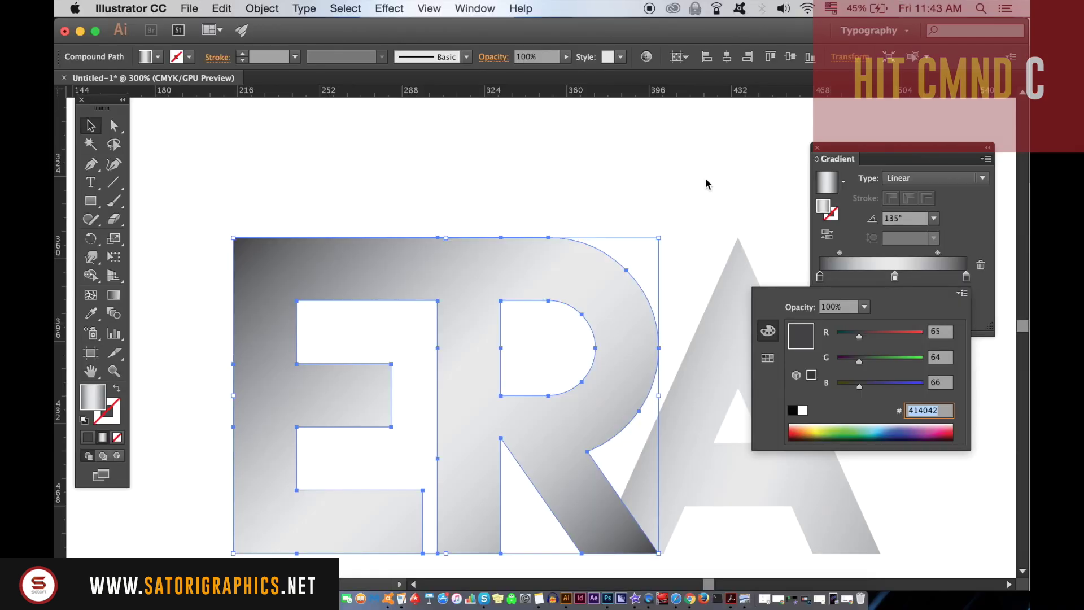
key("Escape")
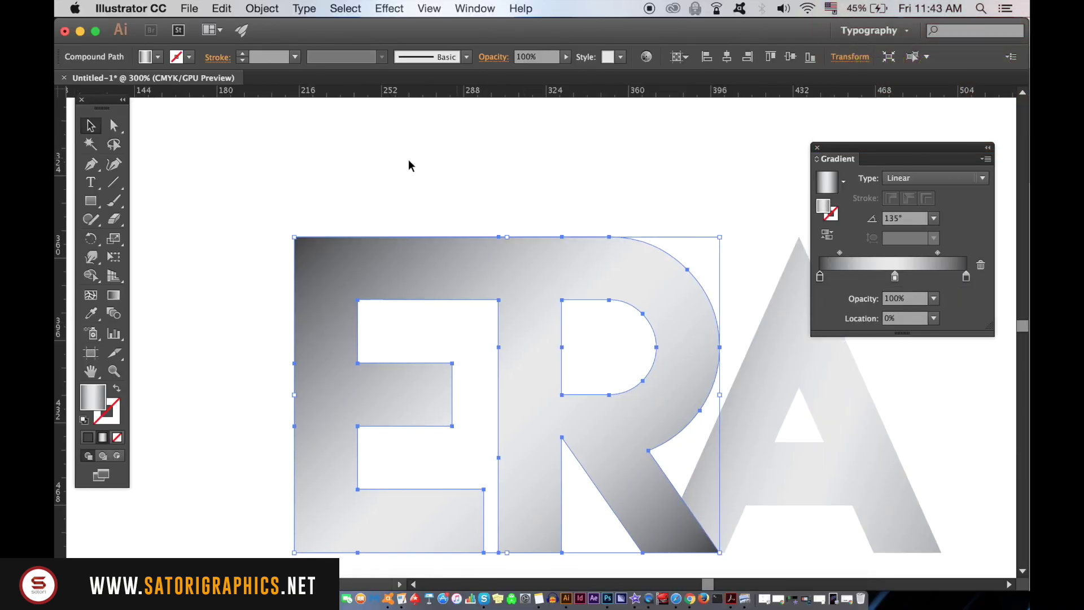
- Set the fill to solid colour 414042 and close the gradient panels
left_click(338, 161)
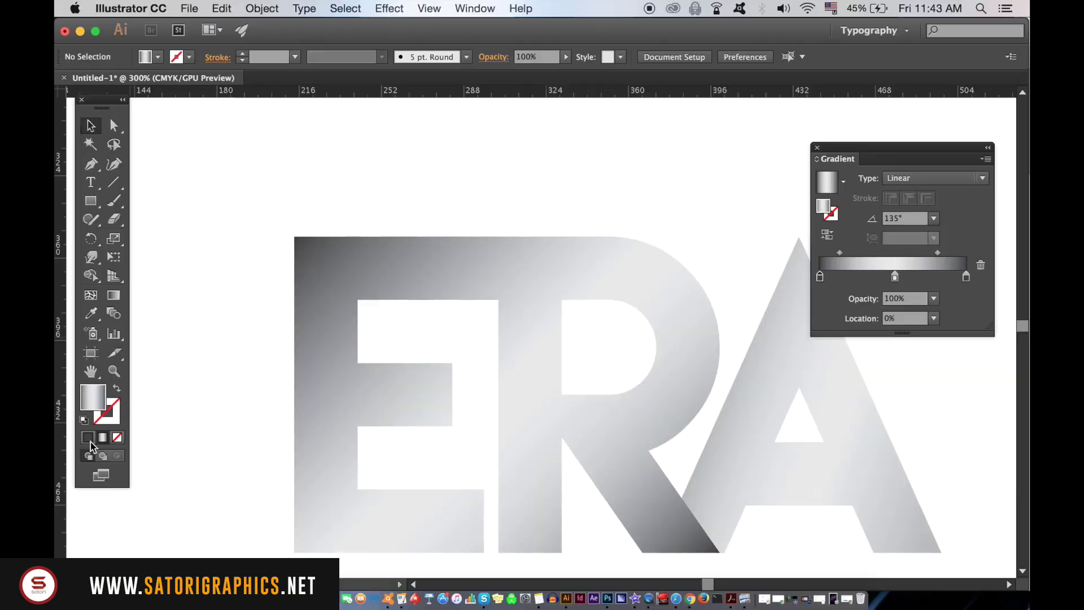
left_click(451, 350)
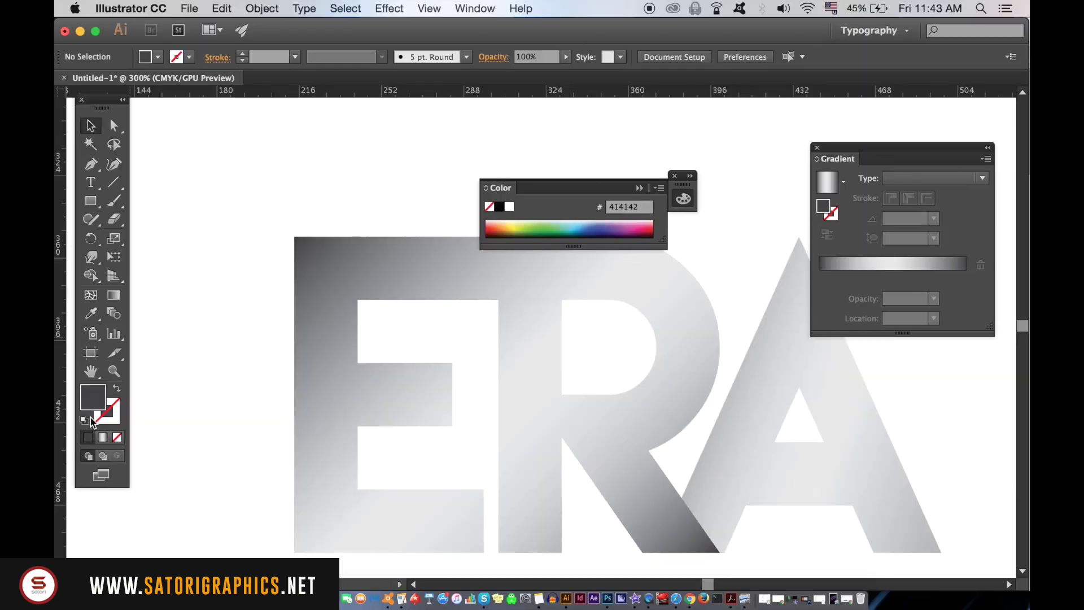
double_click(453, 183)
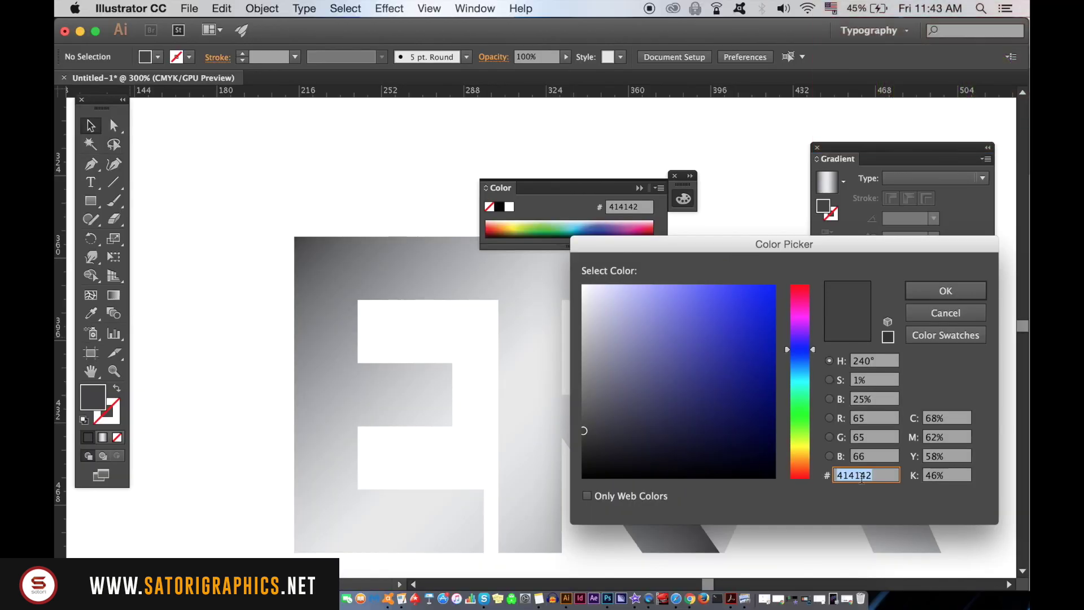
key("super+v")
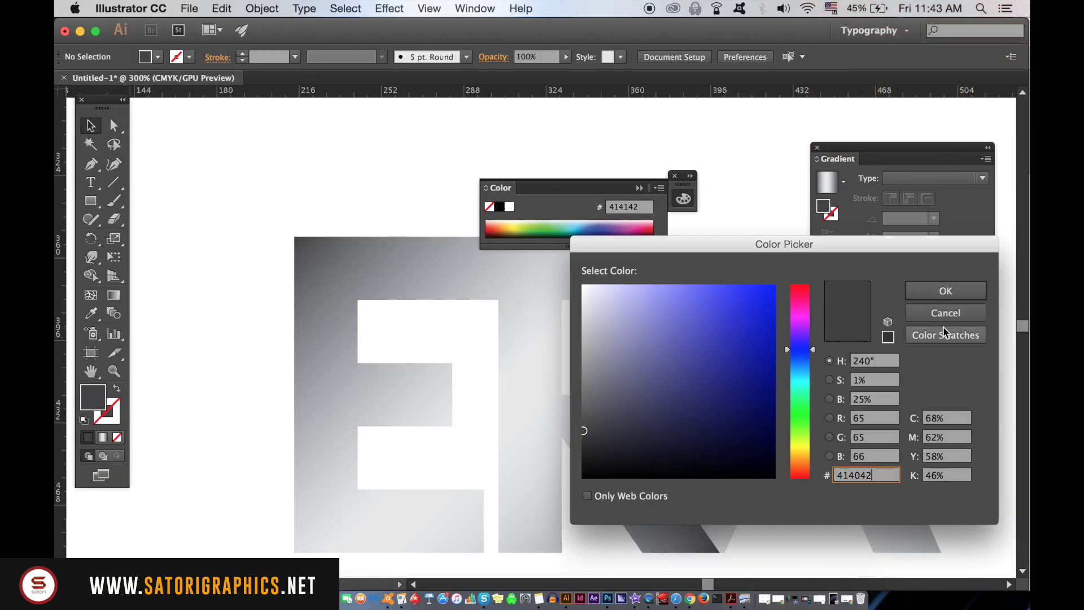
left_click(945, 290)
left_click(636, 187)
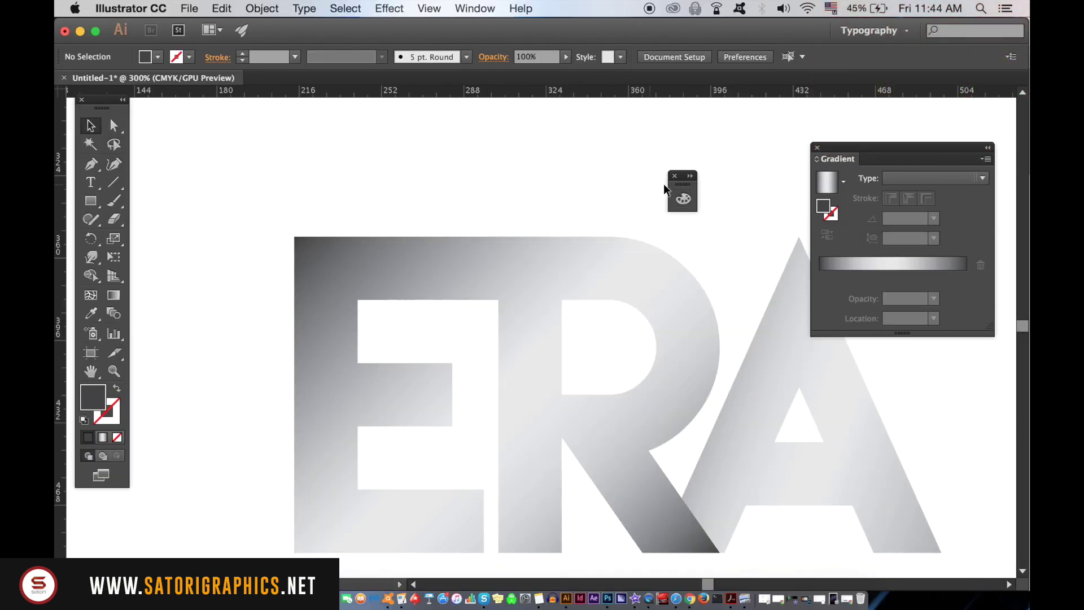
left_click(817, 148)
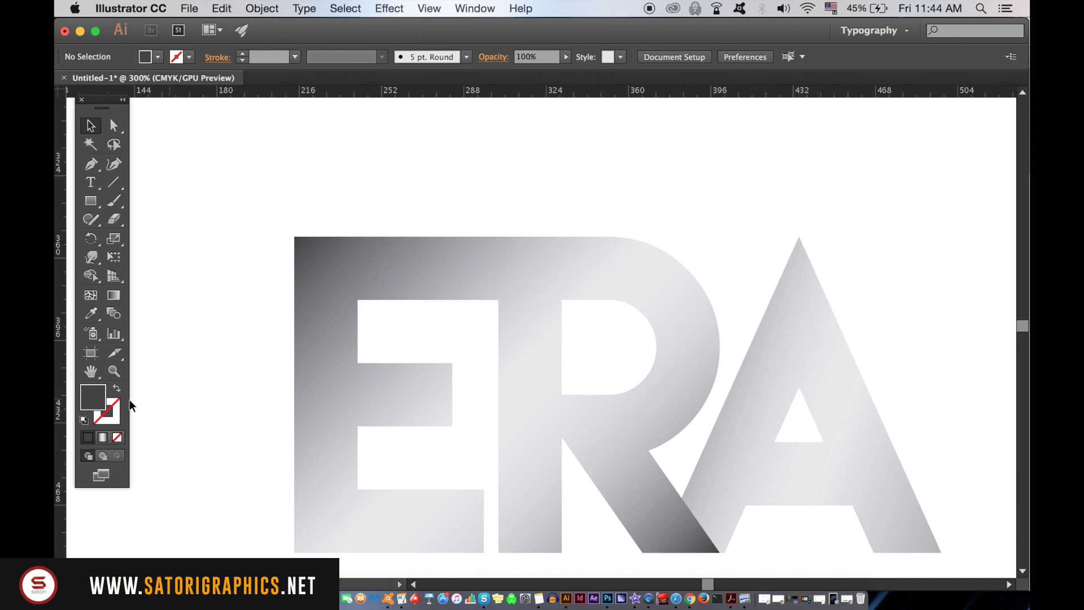
left_click(90, 202)
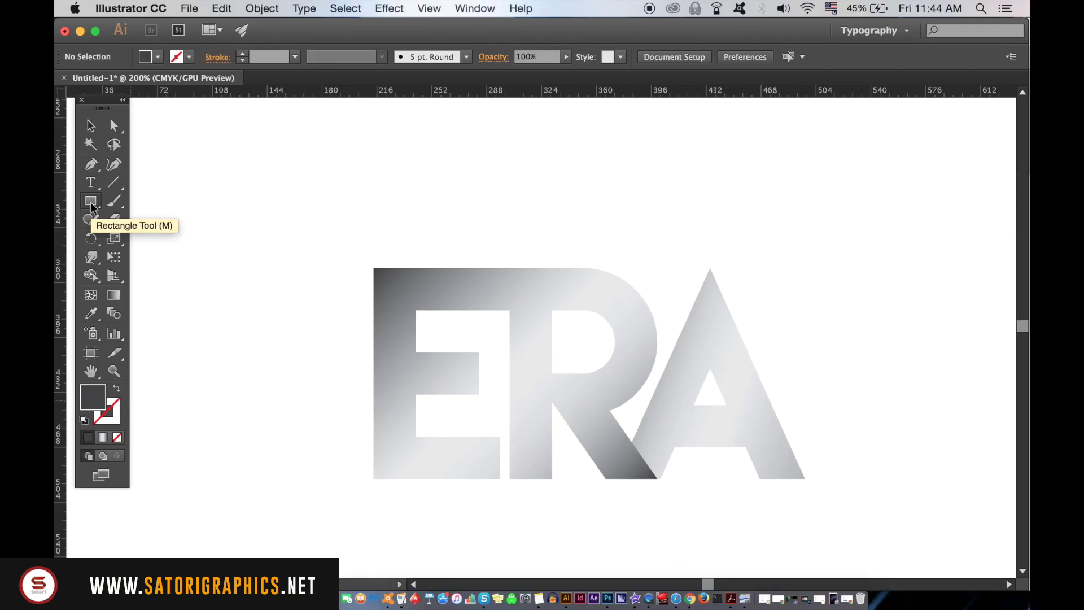
- Draw a slightly darker grey rectangle around ERA and send it behind the lettering
double_click(93, 394)
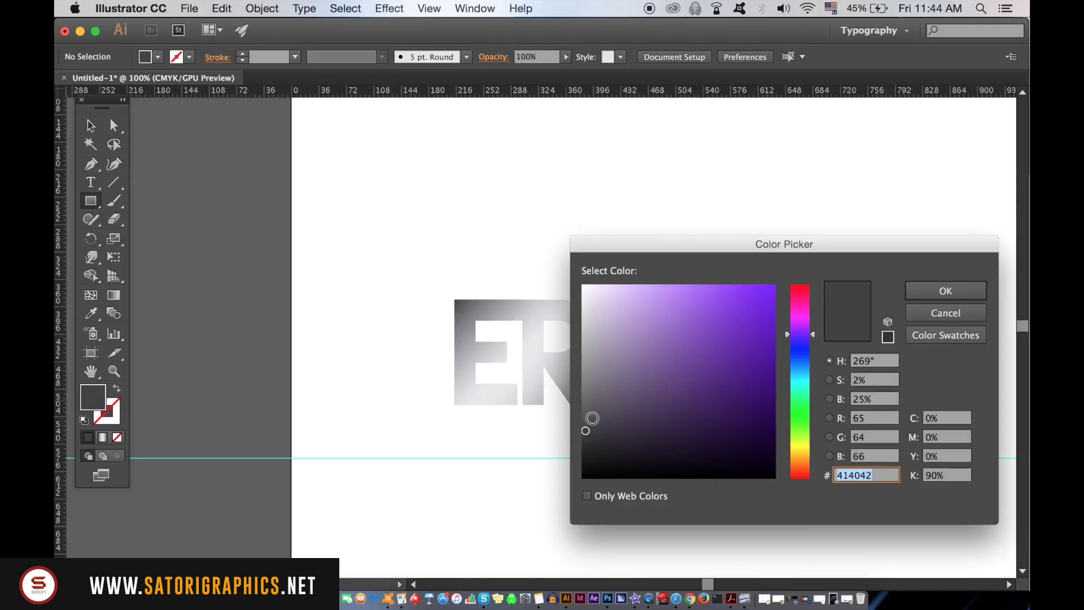
left_click(584, 436)
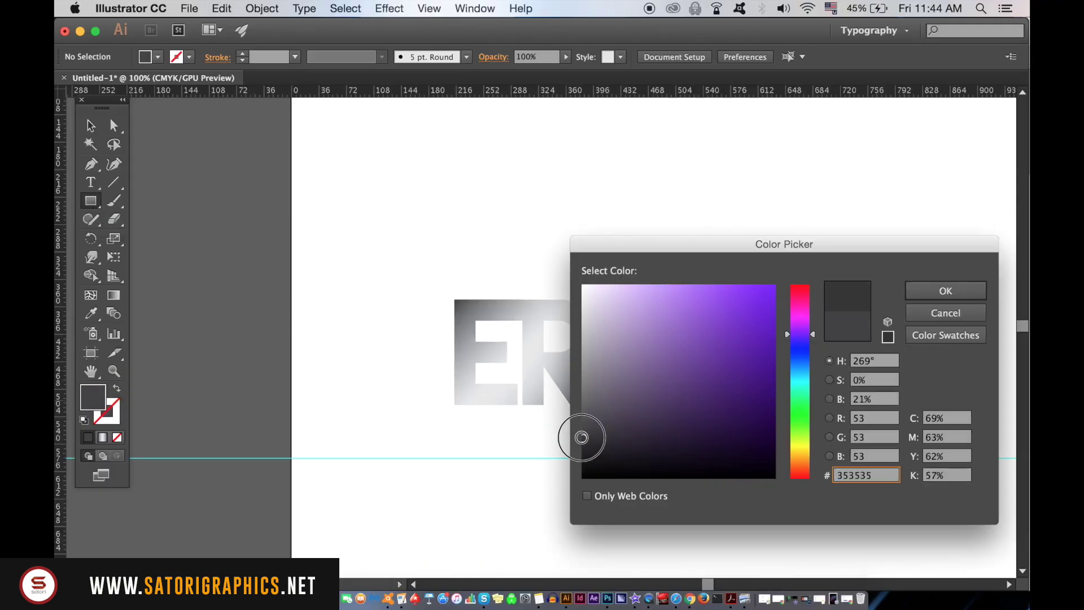
left_click(946, 291)
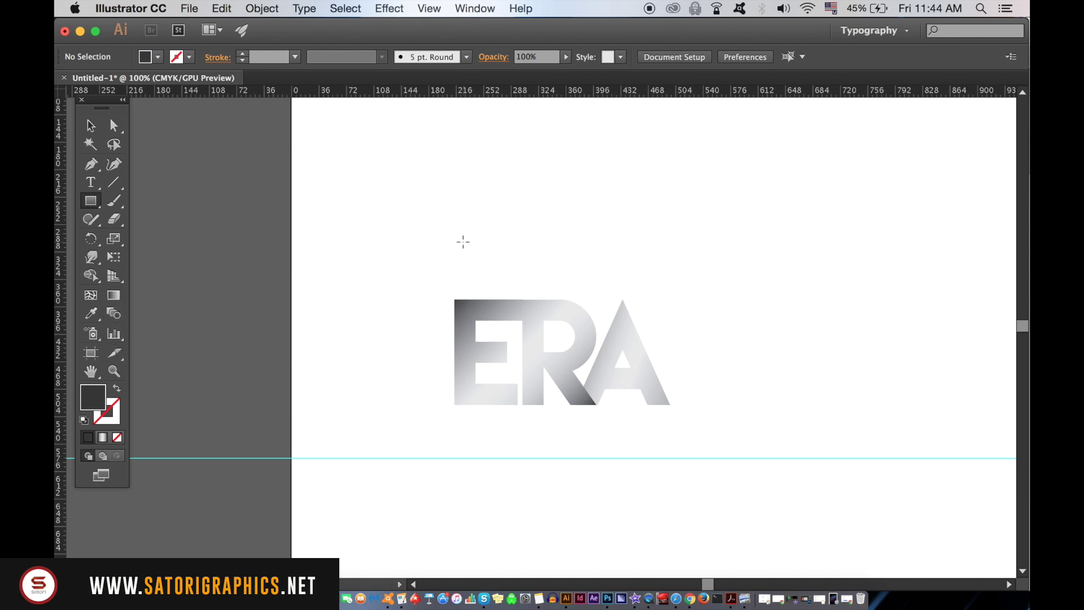
left_click_drag(354, 200, 749, 490)
left_click(221, 7)
mouse_move(275, 44)
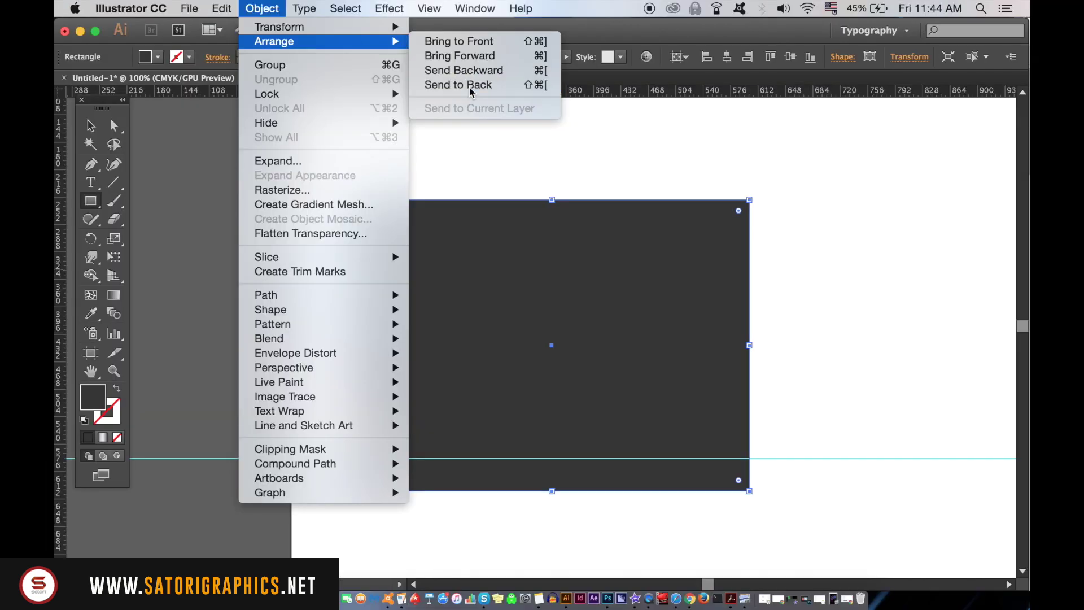
left_click(764, 229)
- Move the guide above the rectangle and lock the rectangle in place
left_click(90, 126)
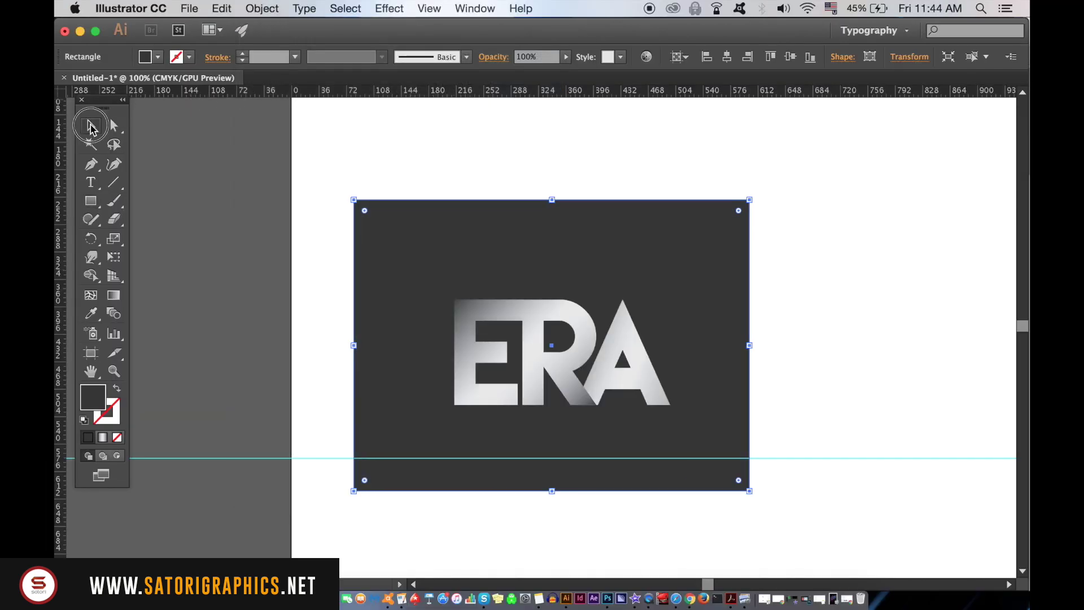
left_click(303, 157)
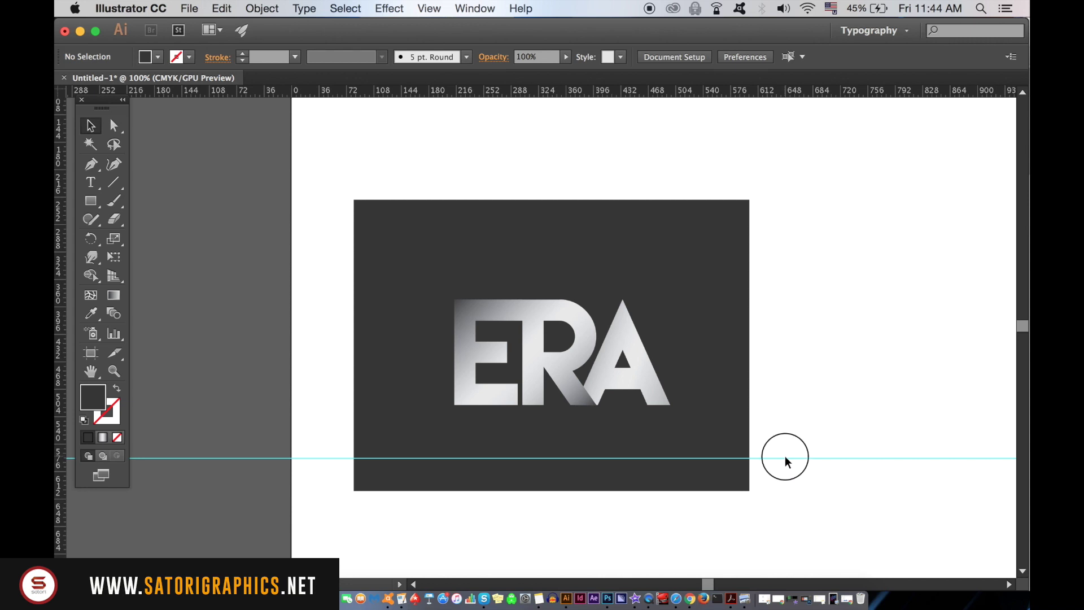
left_click_drag(784, 457, 751, 150)
left_click(721, 241)
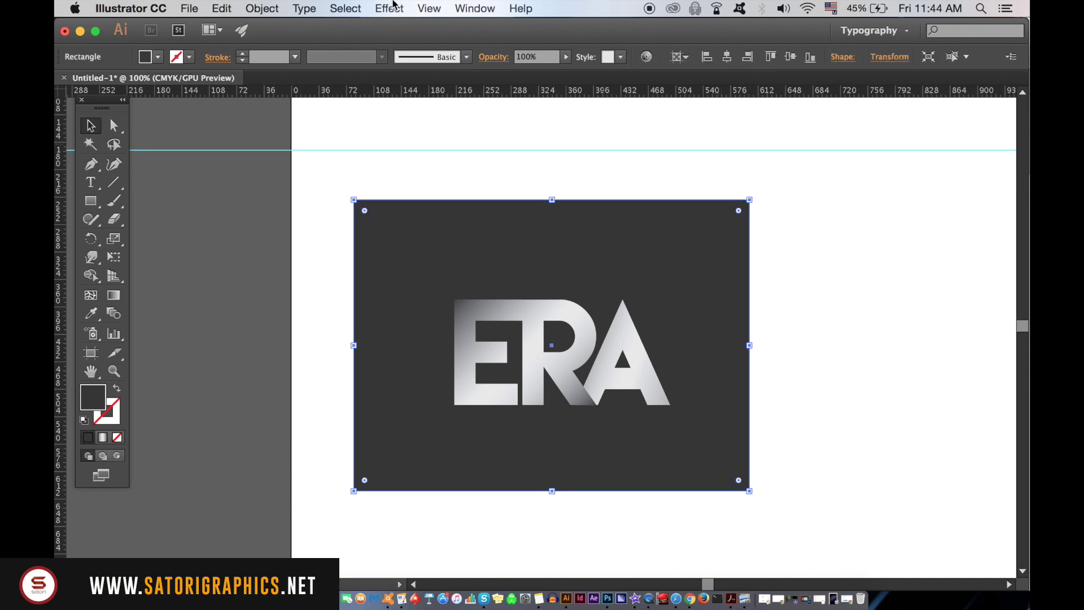
left_click(249, 6)
mouse_move(305, 99)
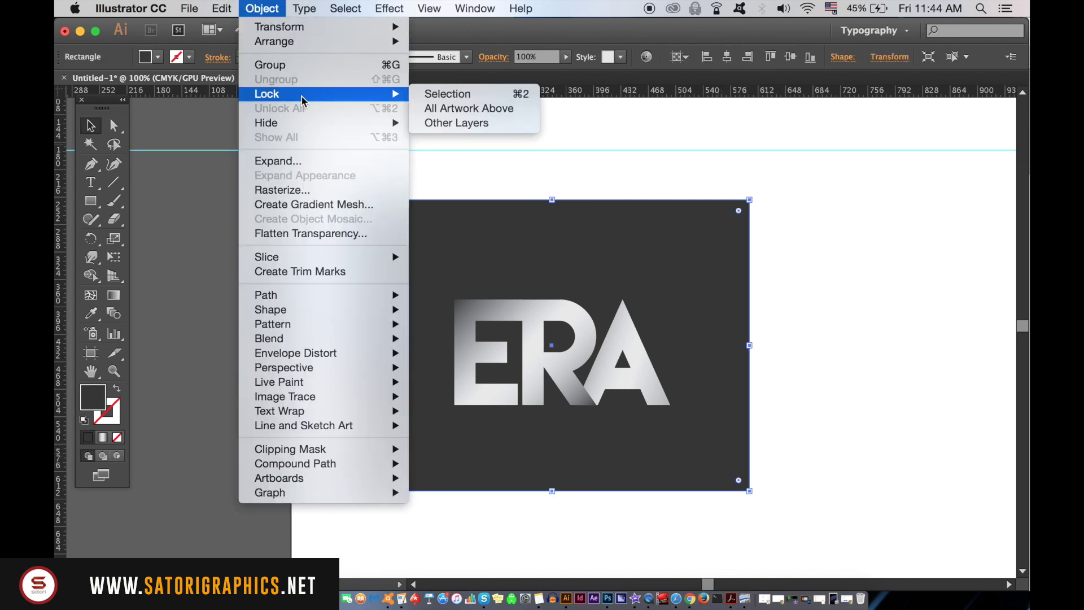
left_click(462, 102)
key("super+equal")
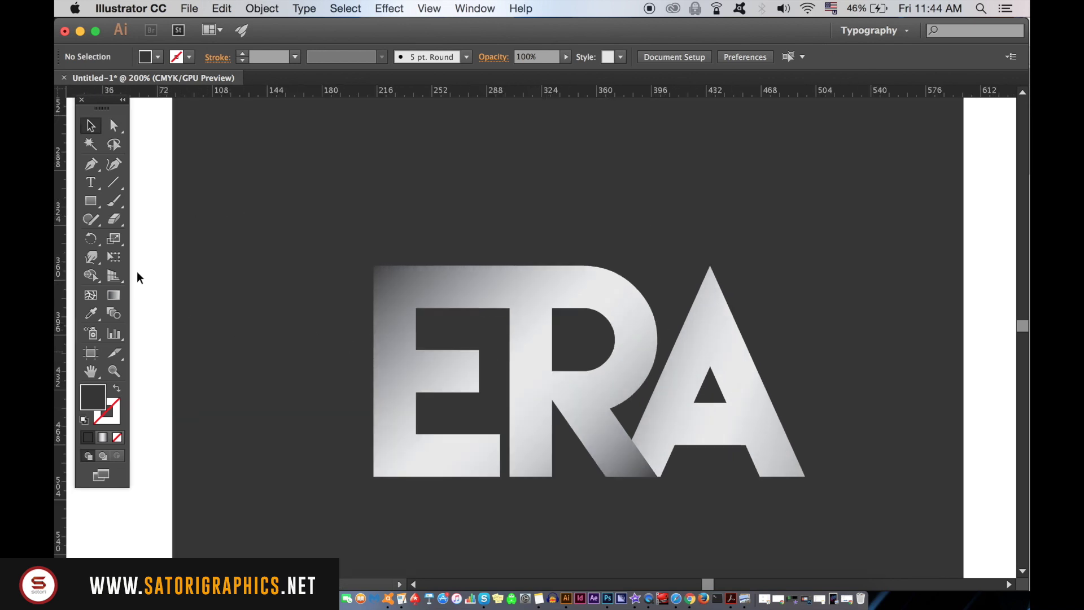
- Apply a two-stop gradient fill whose end stop is set to 0% opacity
left_click(102, 439)
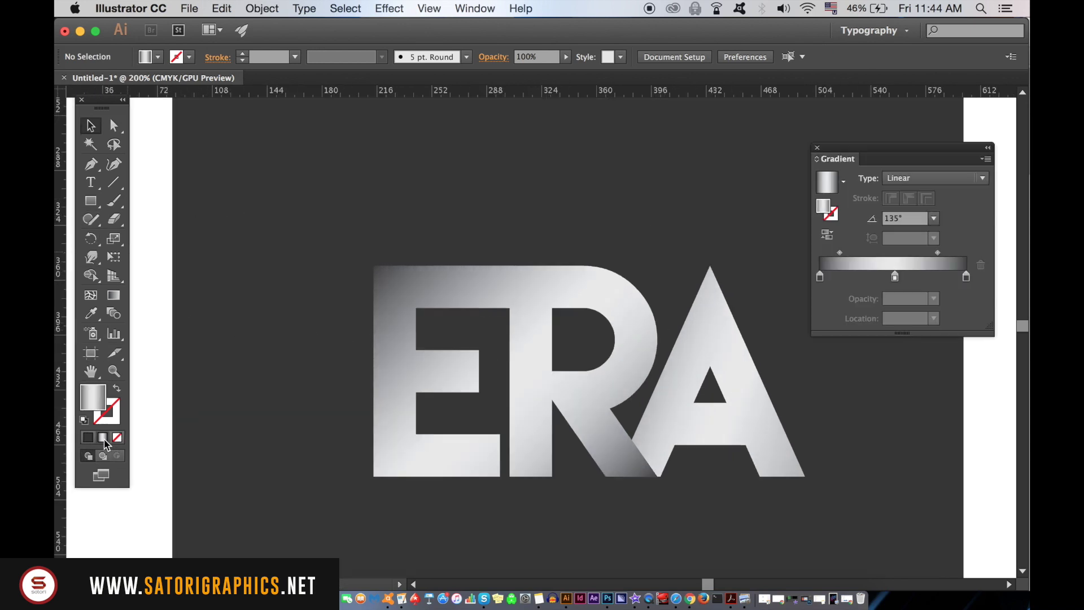
left_click_drag(966, 276, 967, 322)
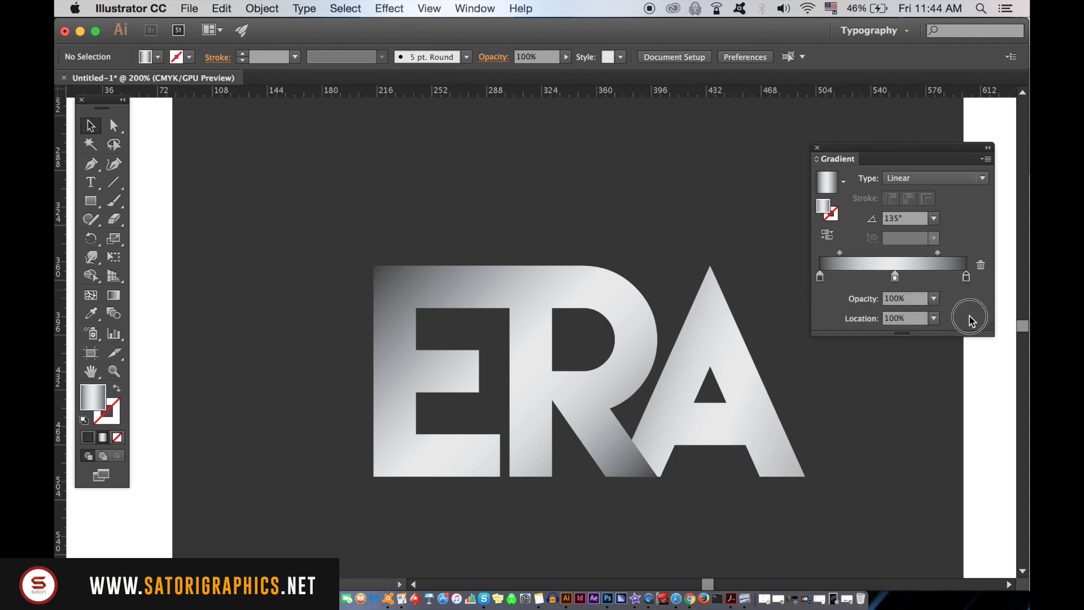
left_click_drag(895, 277, 984, 277)
left_click(935, 299)
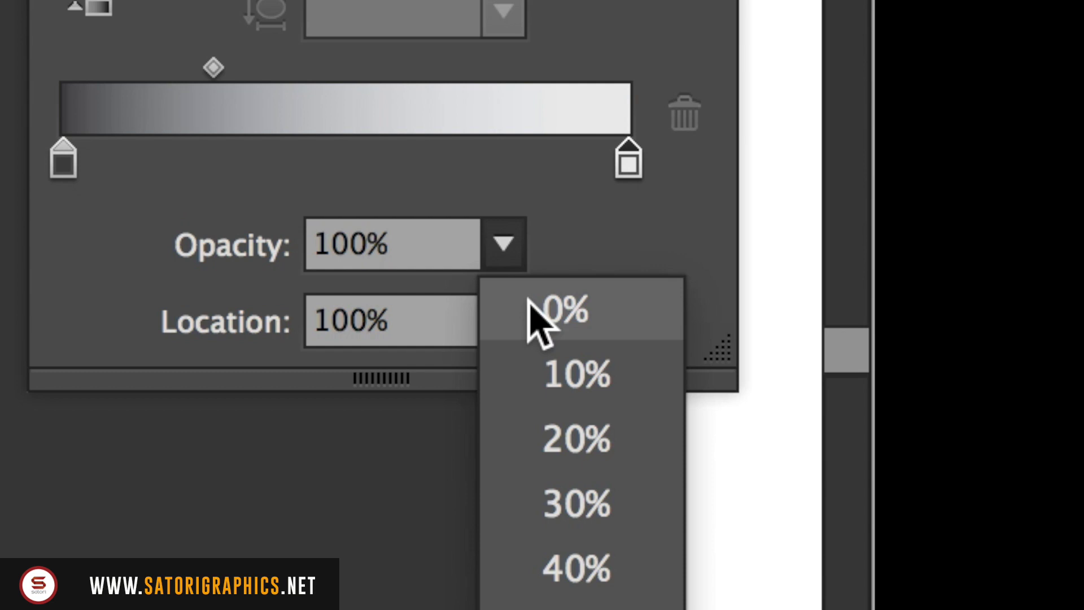
left_click(530, 305)
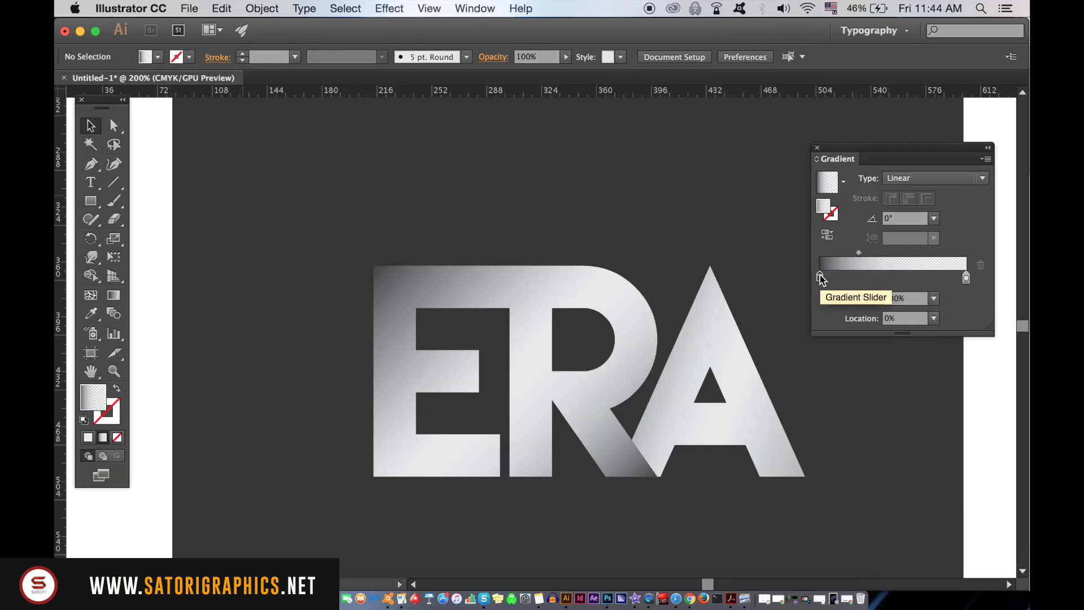
- Set the starting stop to hex 414042 and move the midpoint to about 37%
double_click(821, 277)
left_click(962, 294)
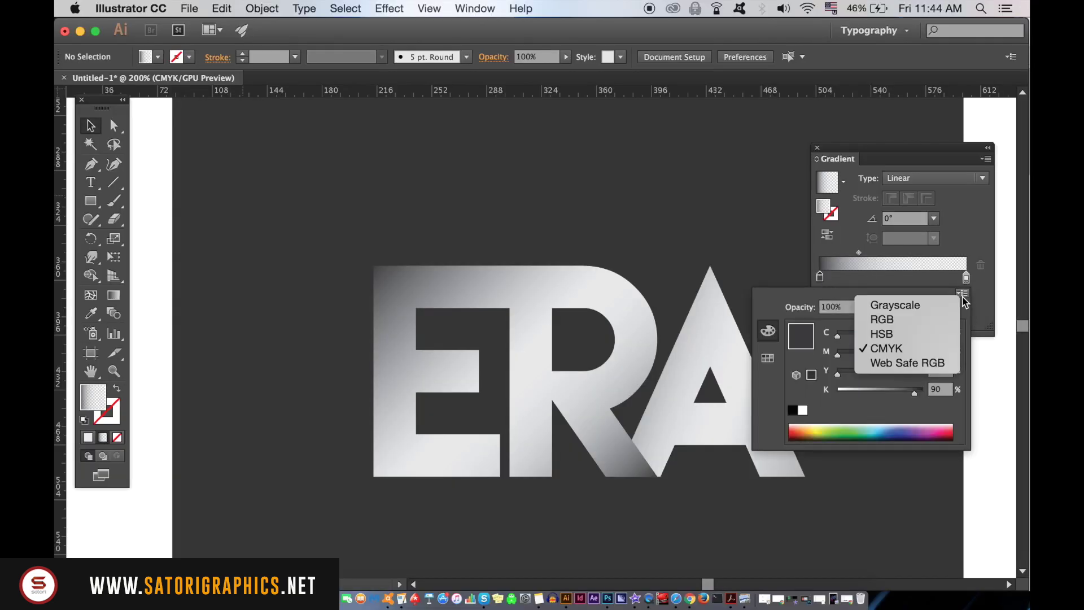
left_click(913, 321)
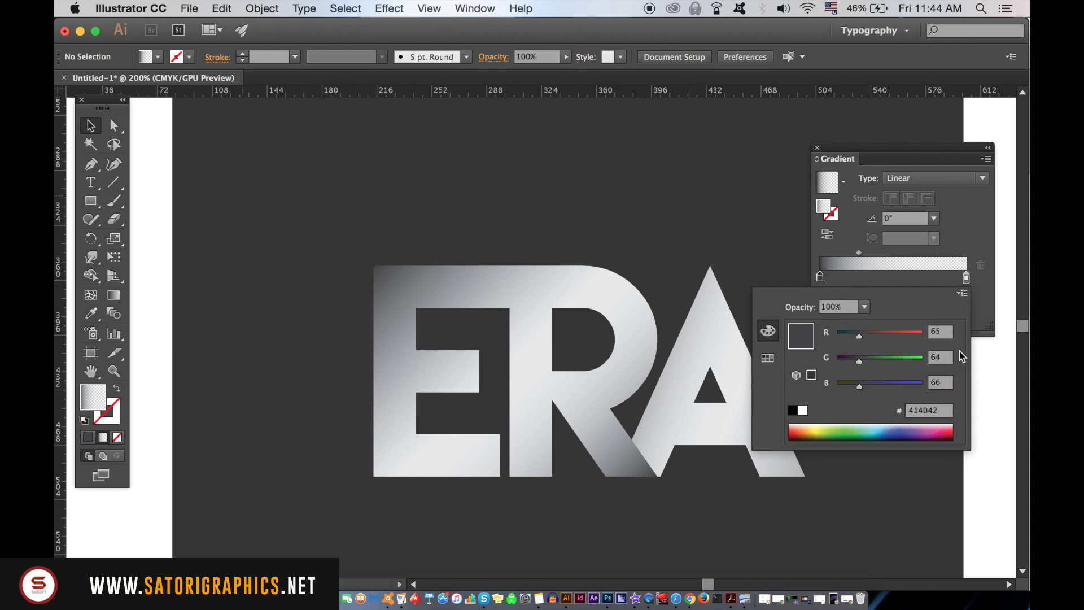
left_click(926, 410)
type("414042")
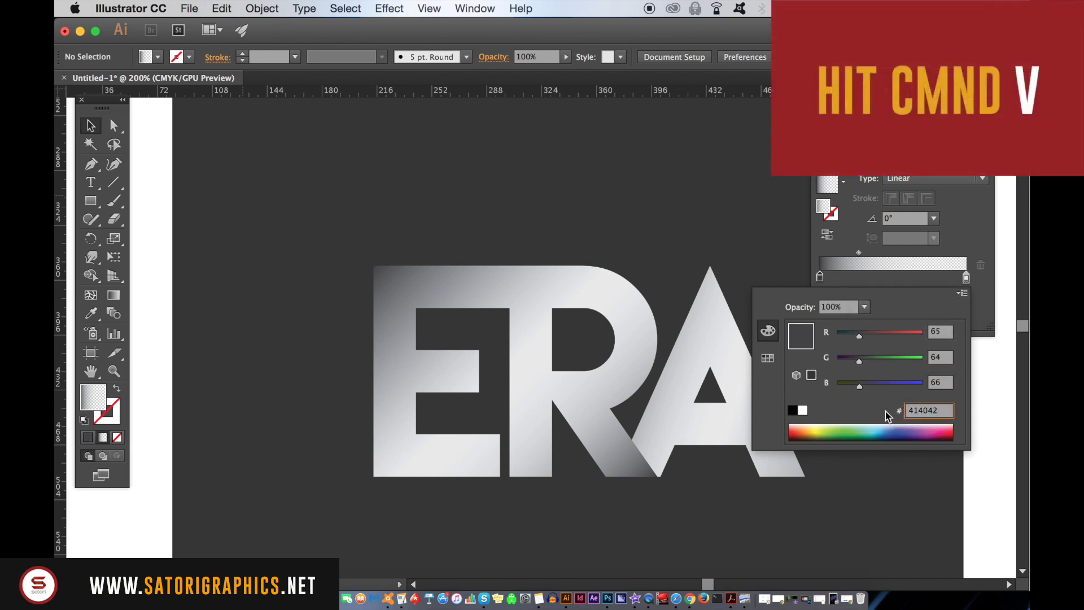
key("Return")
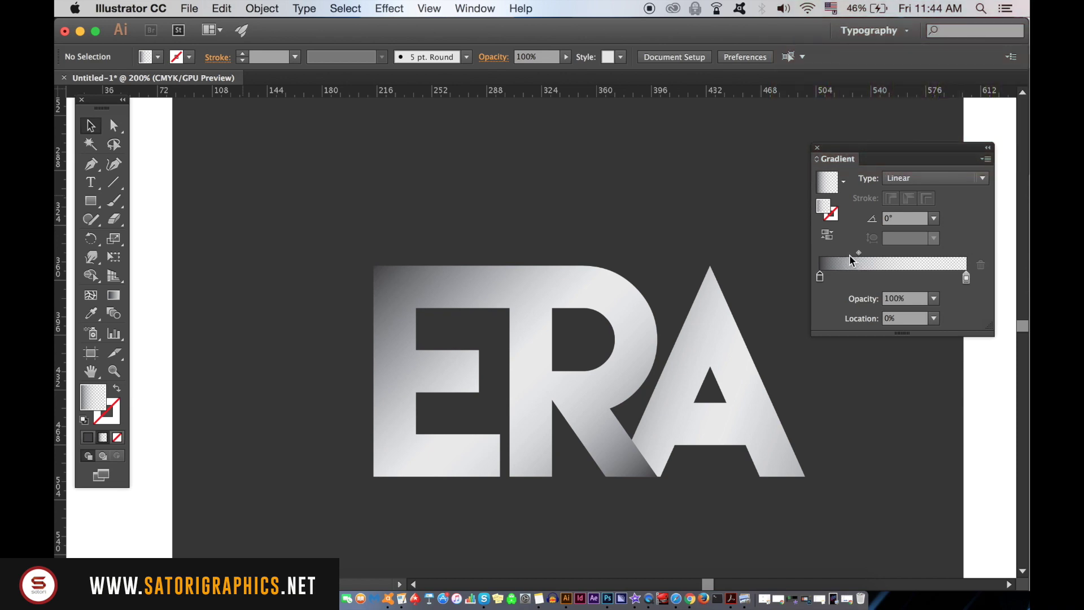
left_click_drag(859, 252, 874, 253)
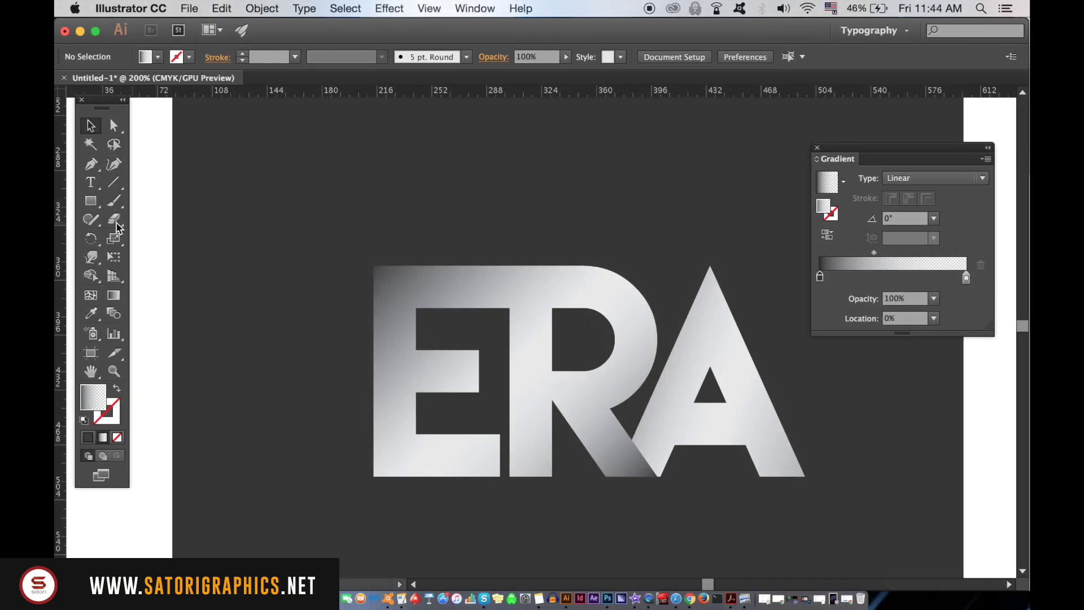
- Draw a four-corner Pen rectangle from the E's top bar across to the R's stem
left_click(91, 164)
key("super+equal")
key("super+equal")
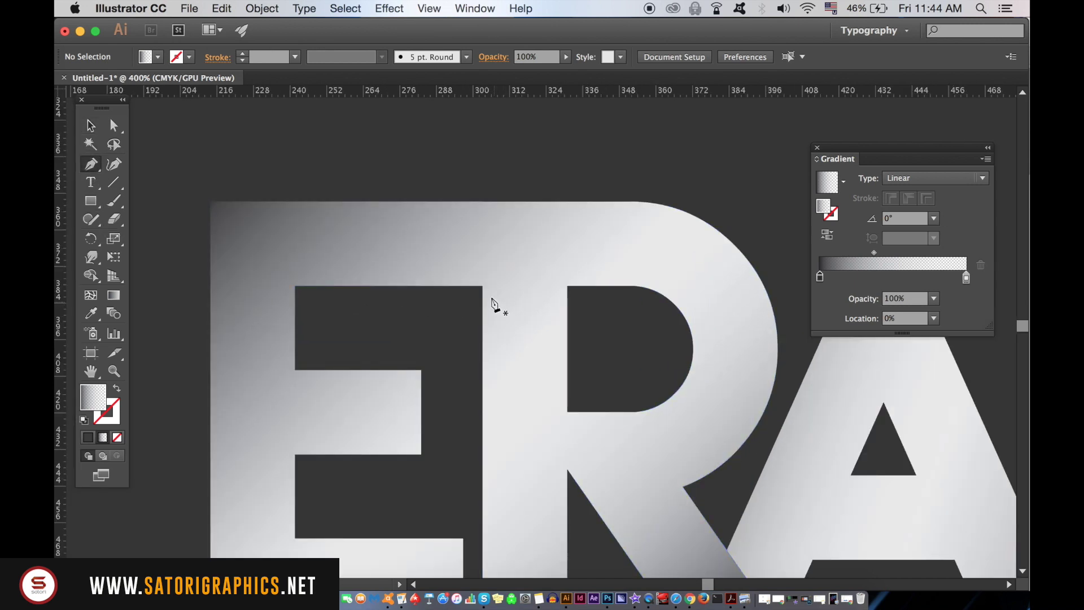
left_click(482, 286)
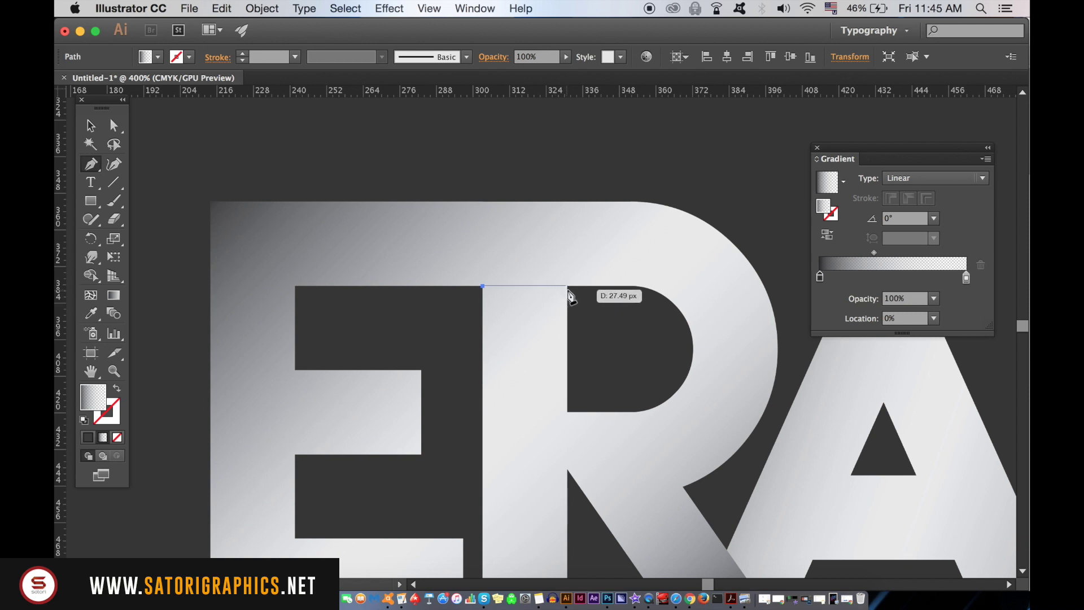
left_click(567, 287)
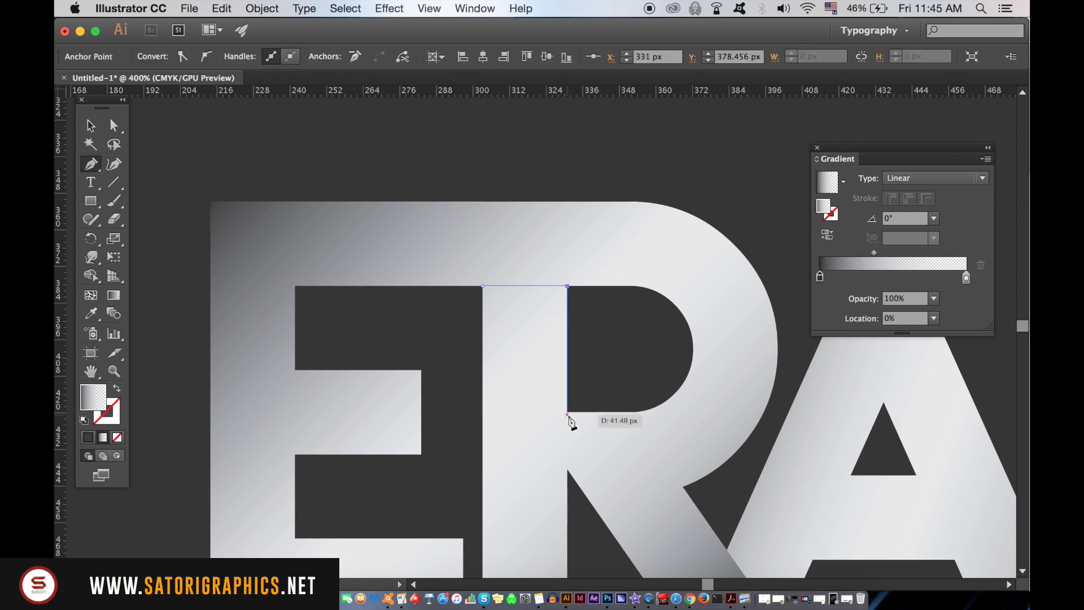
left_click(567, 412)
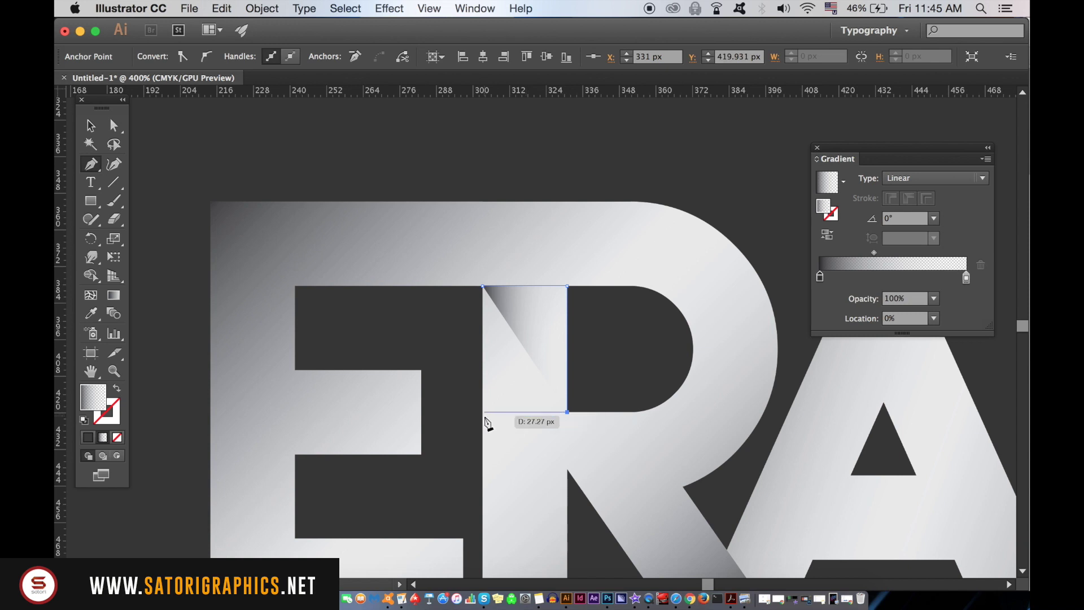
left_click(483, 412)
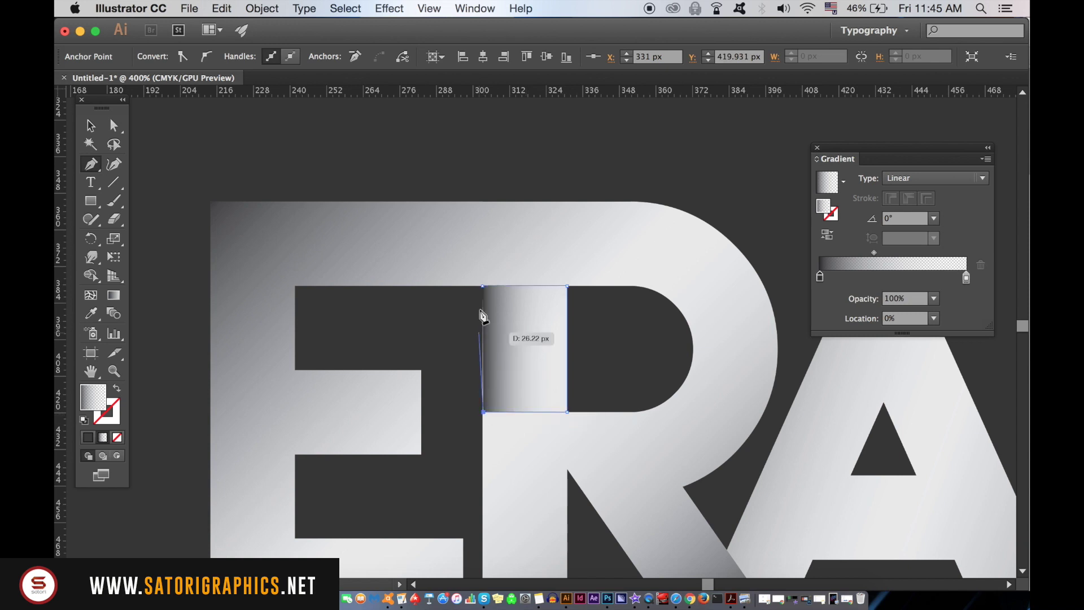
left_click(483, 287)
- Undo the misplaced bottom-left corner, re-place it precisely and close the rectangle
key("super+plus")
key("super+plus")
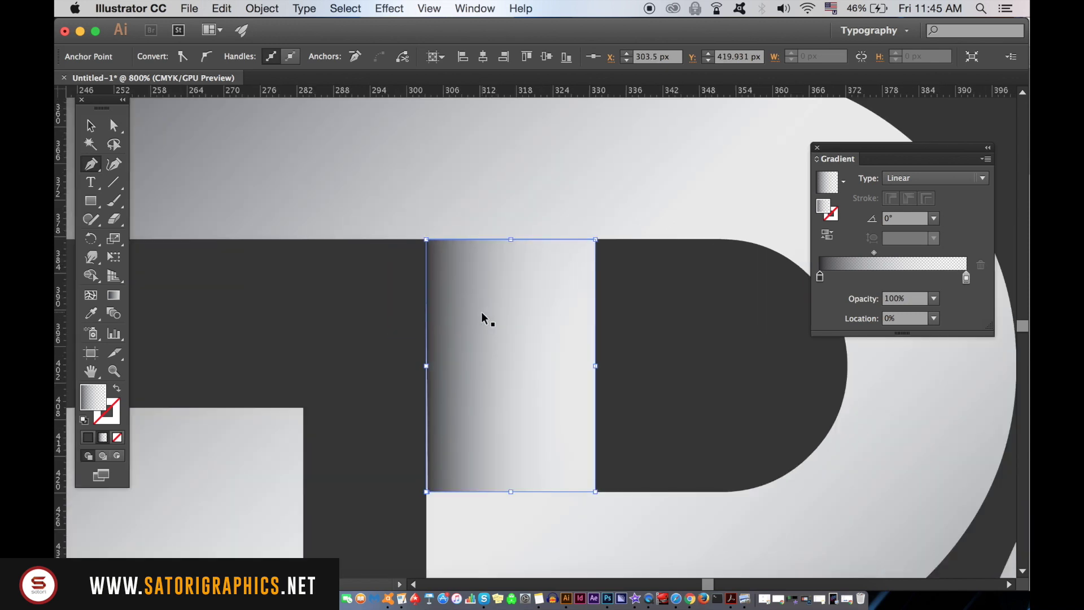
key("super+z")
key("super+z")
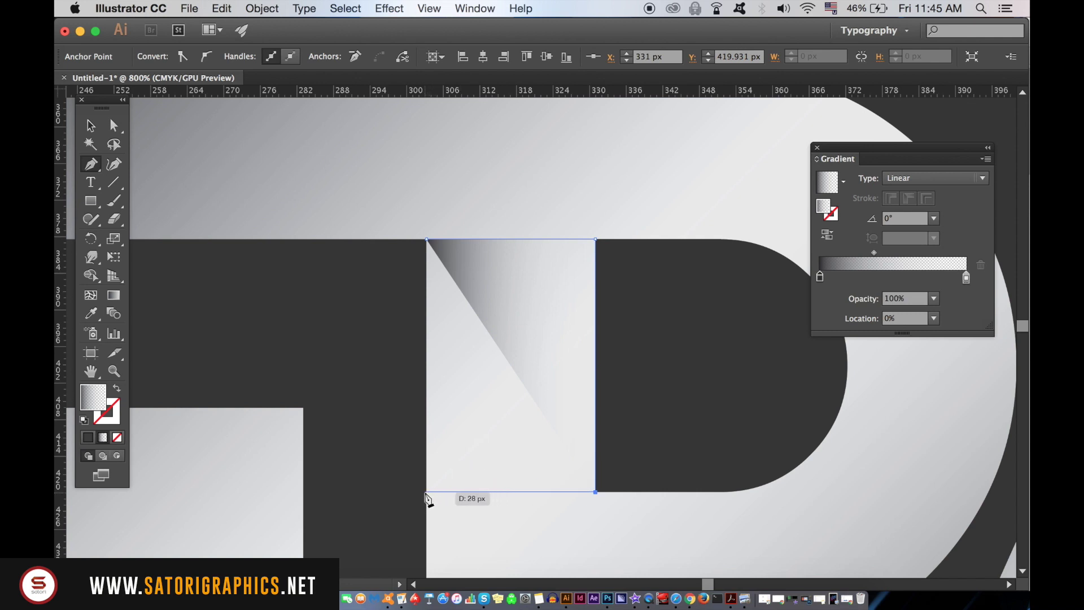
left_click(428, 493)
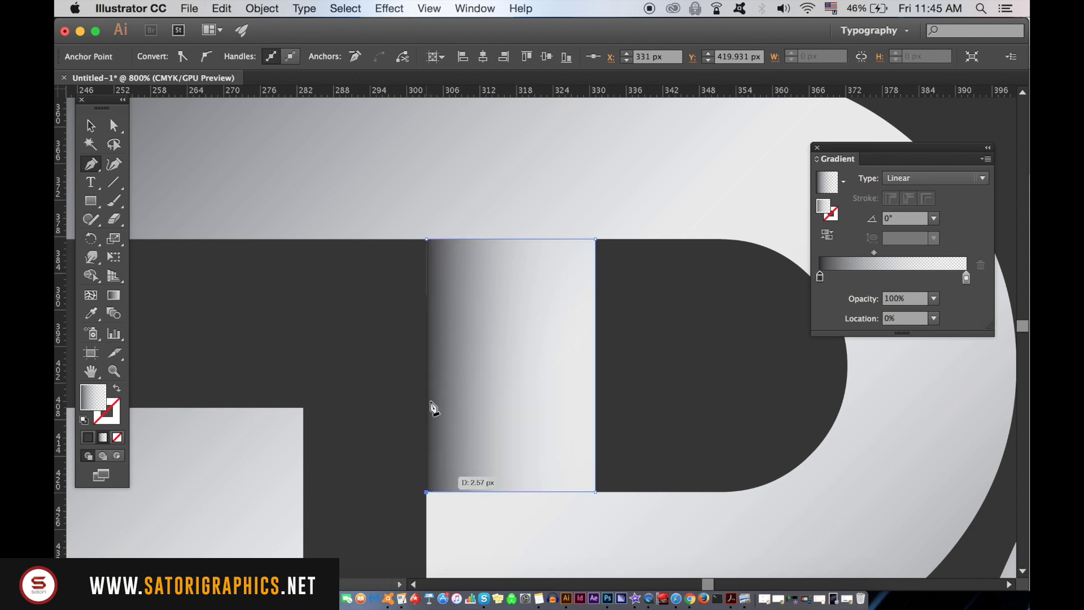
left_click(427, 240)
- Set the joining rectangle's gradient angle to -90° so it fades down the R's stem
left_click(90, 125)
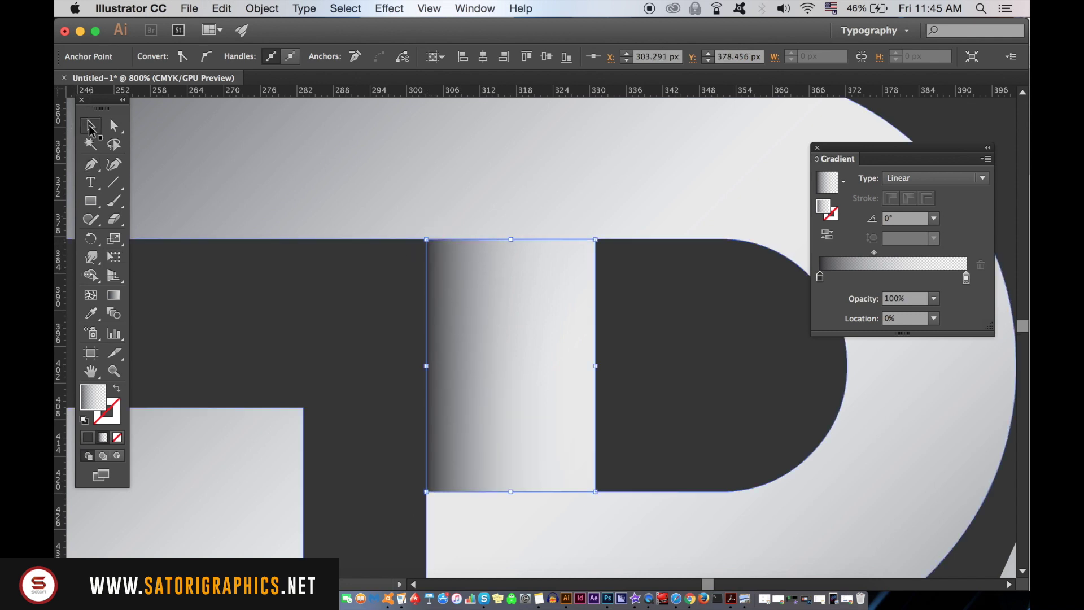
left_click(934, 219)
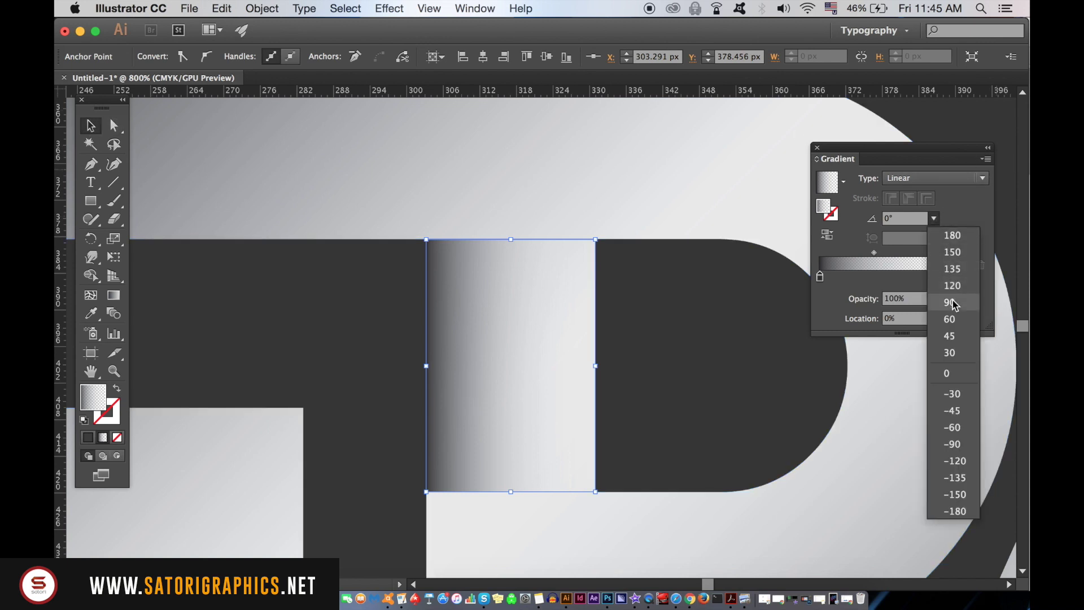
left_click(954, 300)
left_click(934, 218)
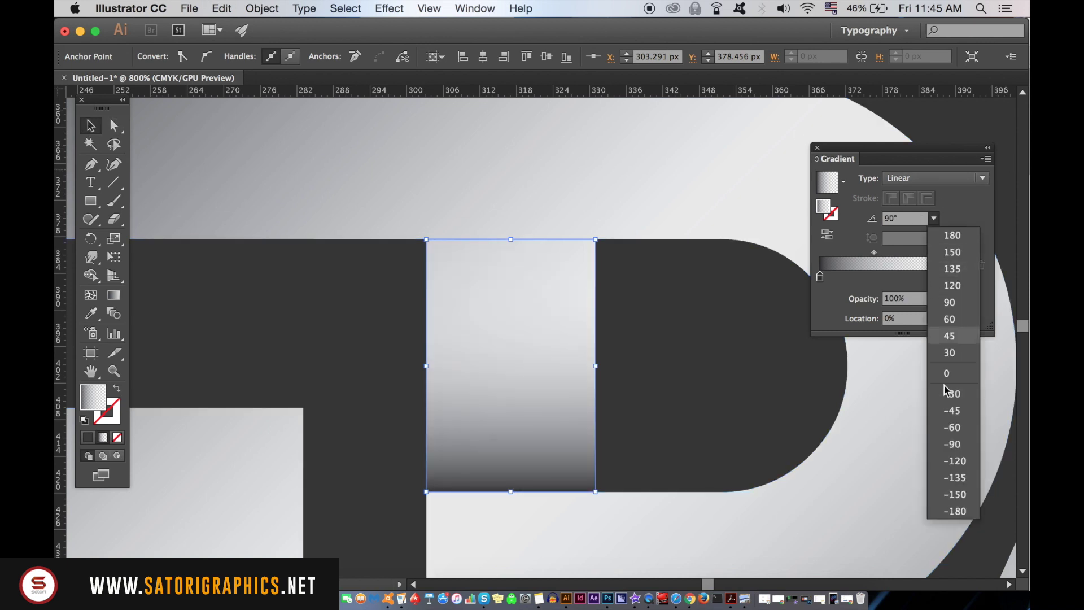
left_click(955, 449)
key("a")
key("super+minus")
key("super+minus")
key("super+minus")
key("super+minus")
key("v")
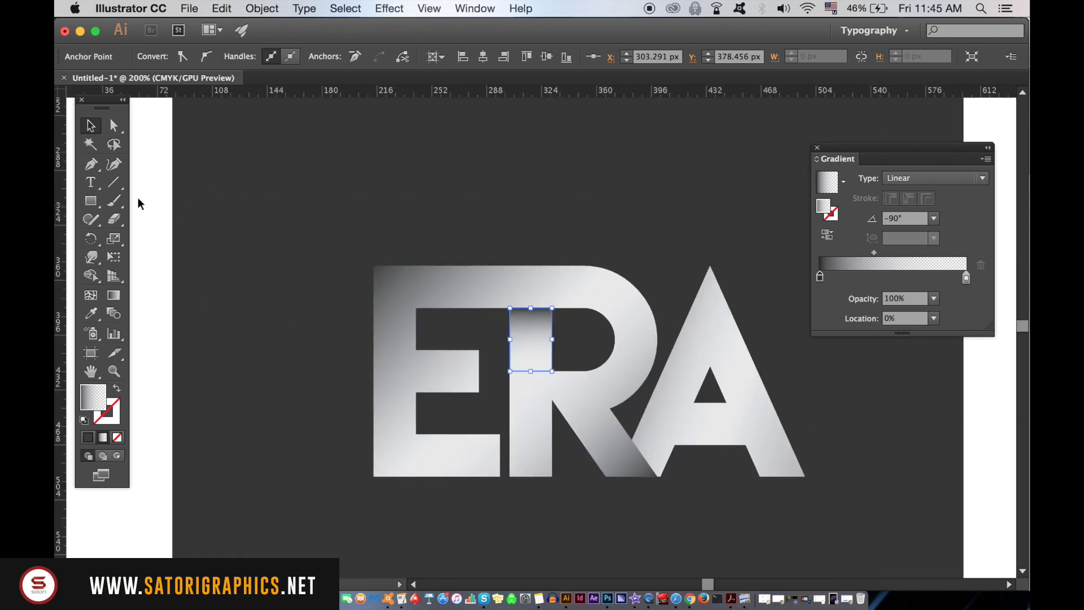
left_click(143, 188)
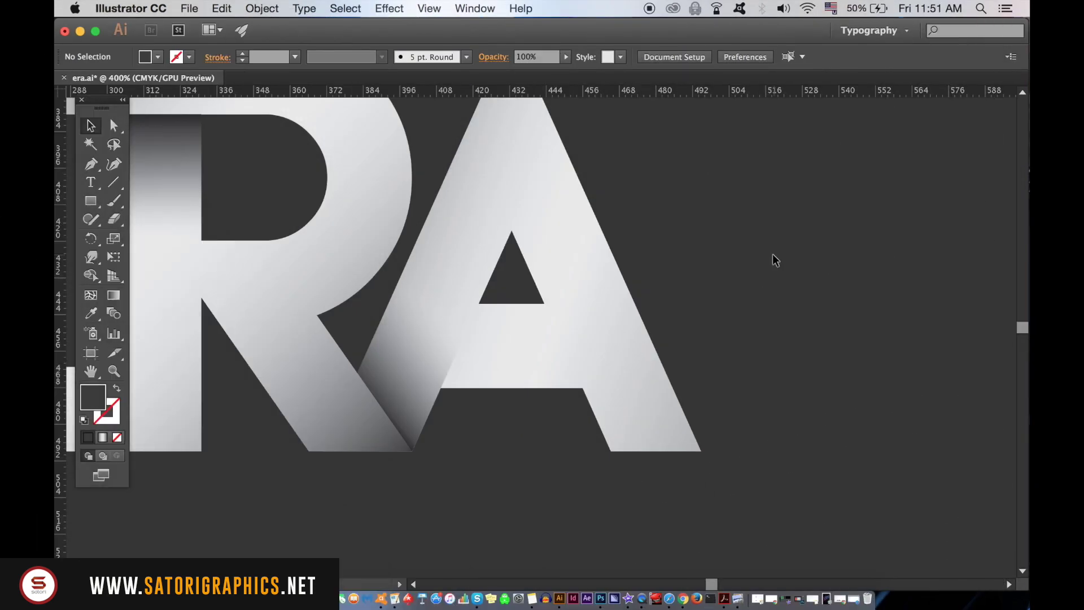
- Draw a closed four-point trapezoid with the Pen tool around the A's crossbar and counter
left_click(91, 164)
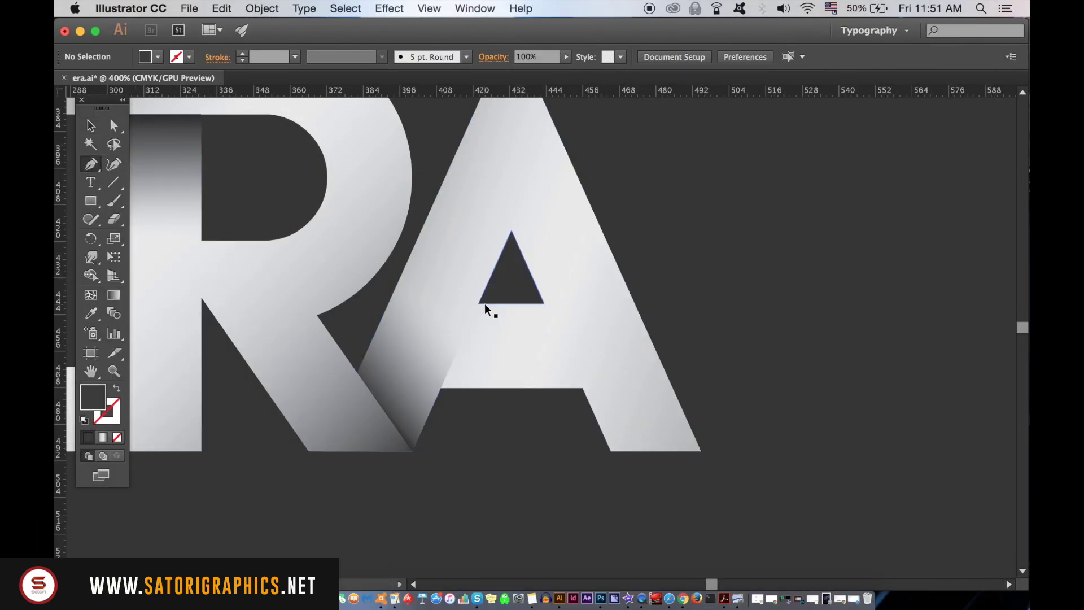
key("super+equal")
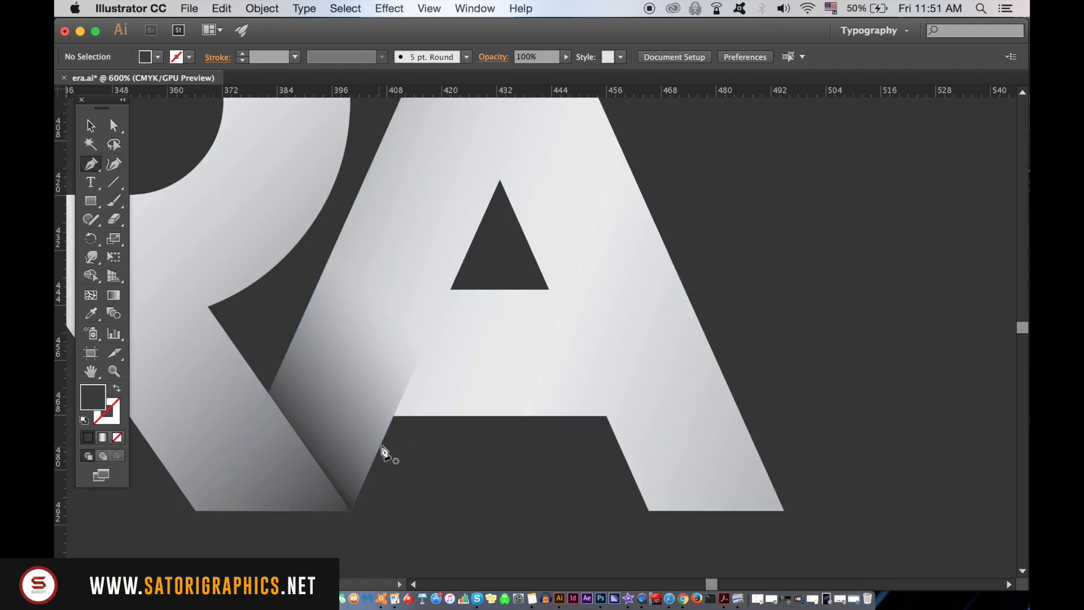
left_click(380, 444)
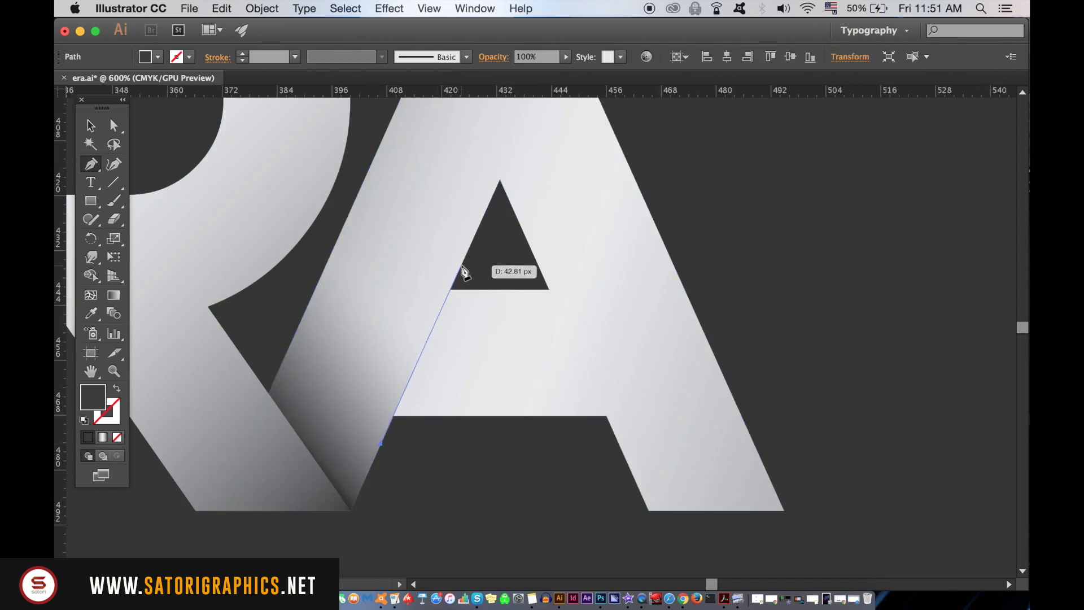
left_click(461, 265)
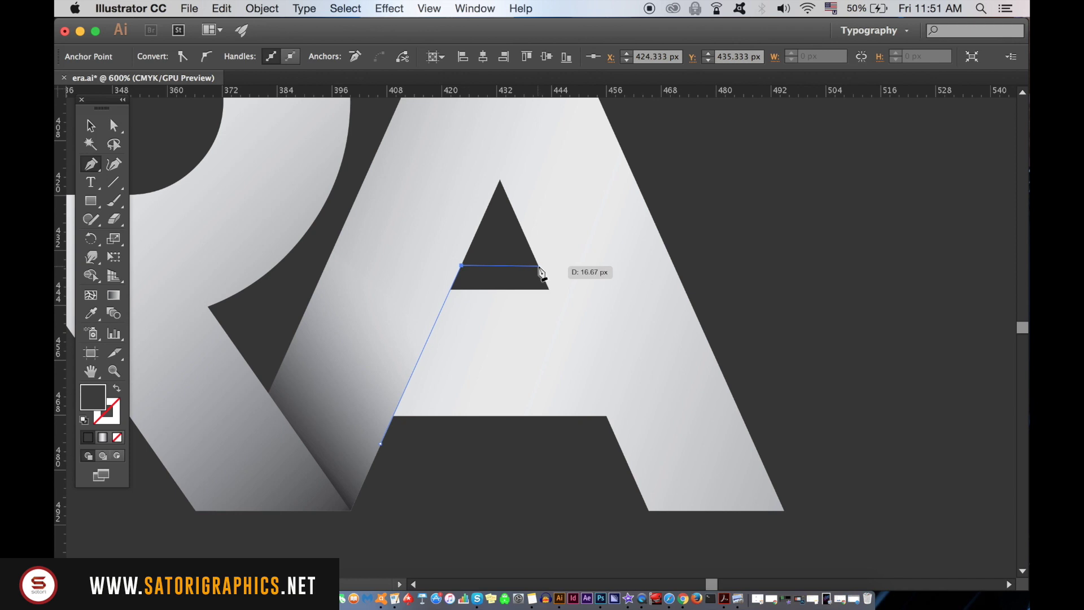
left_click(537, 265)
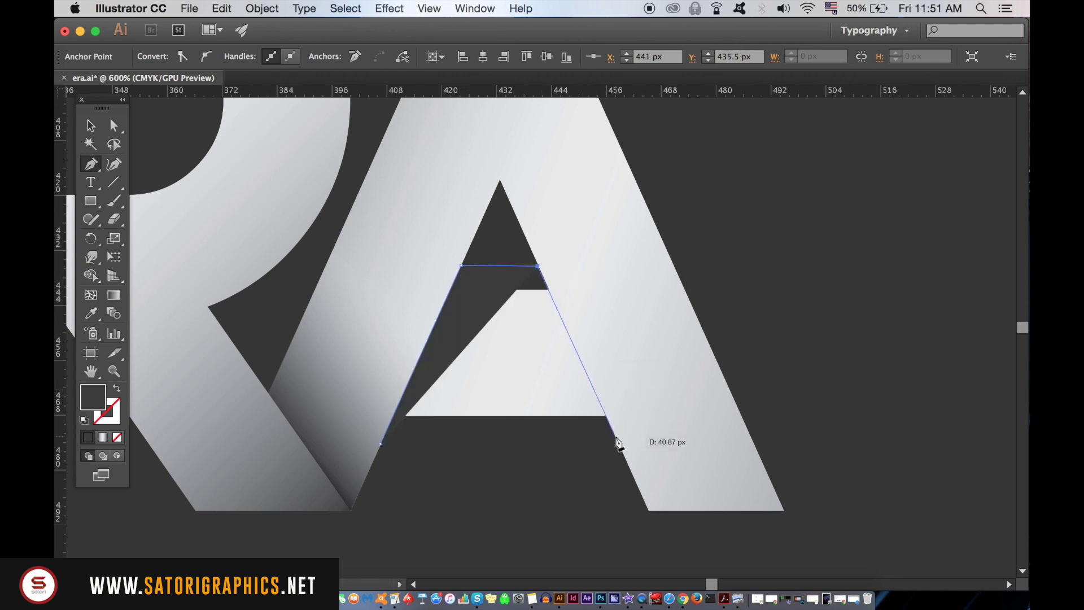
left_click(615, 436)
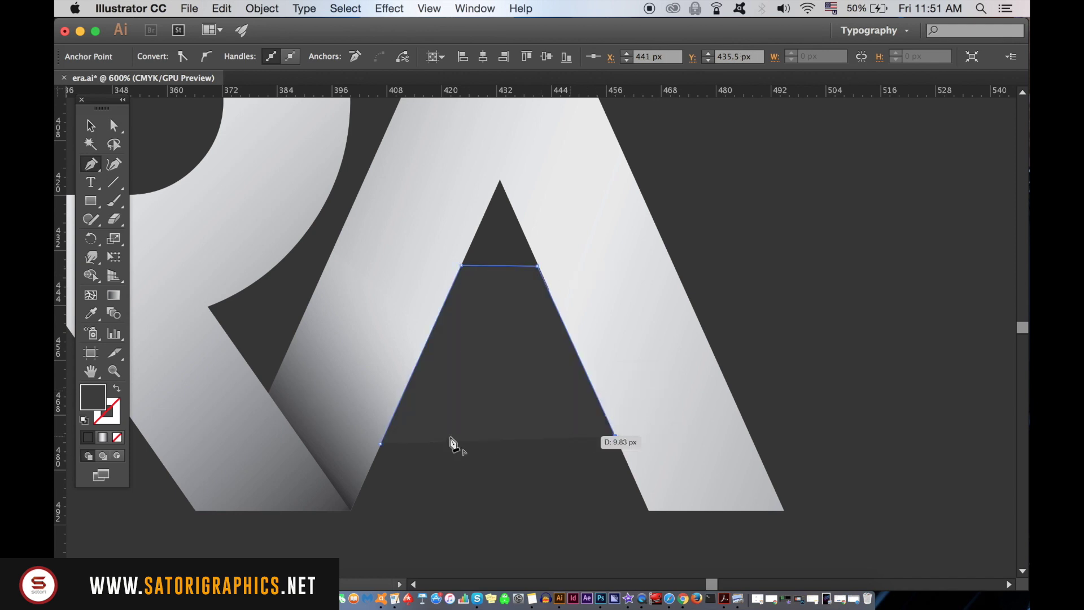
left_click(380, 443)
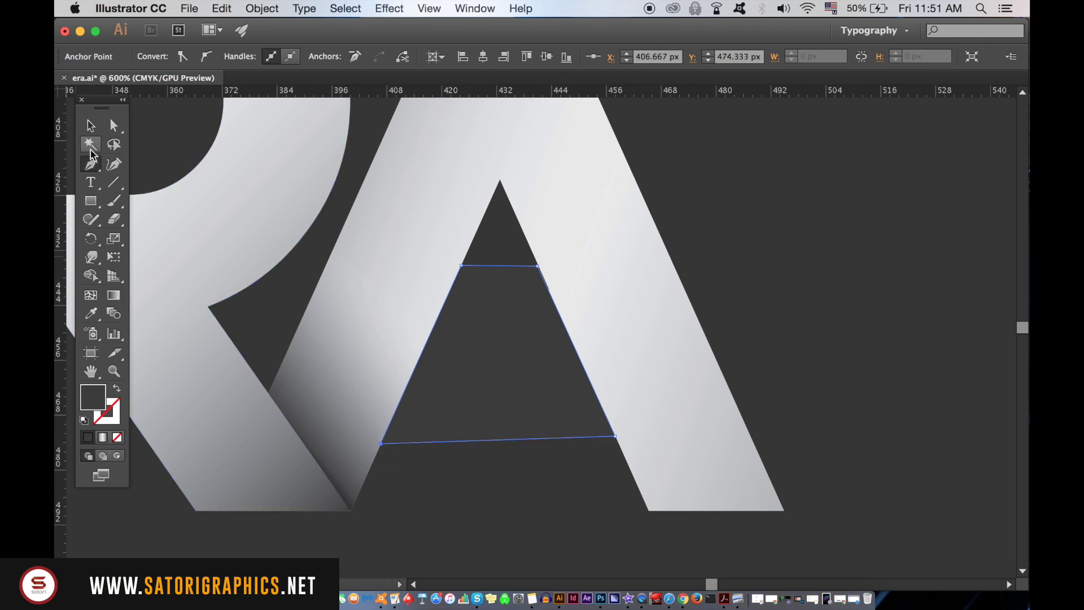
- Subtract the trapezoid from the A using Pathfinder's Minus Front, then deselect
key("v")
left_click(610, 228, "shift")
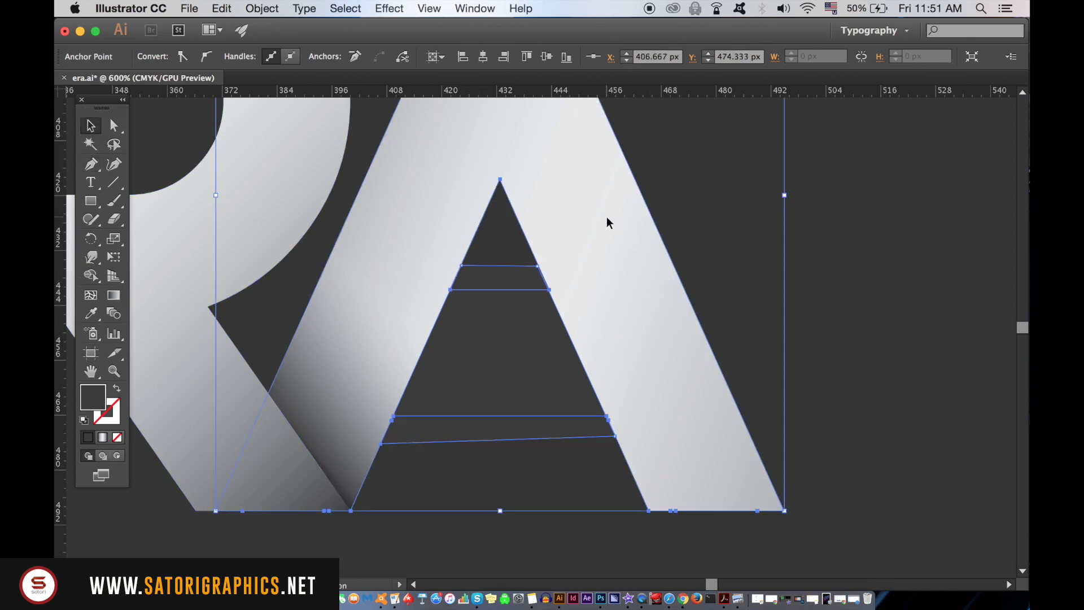
left_click(491, 7)
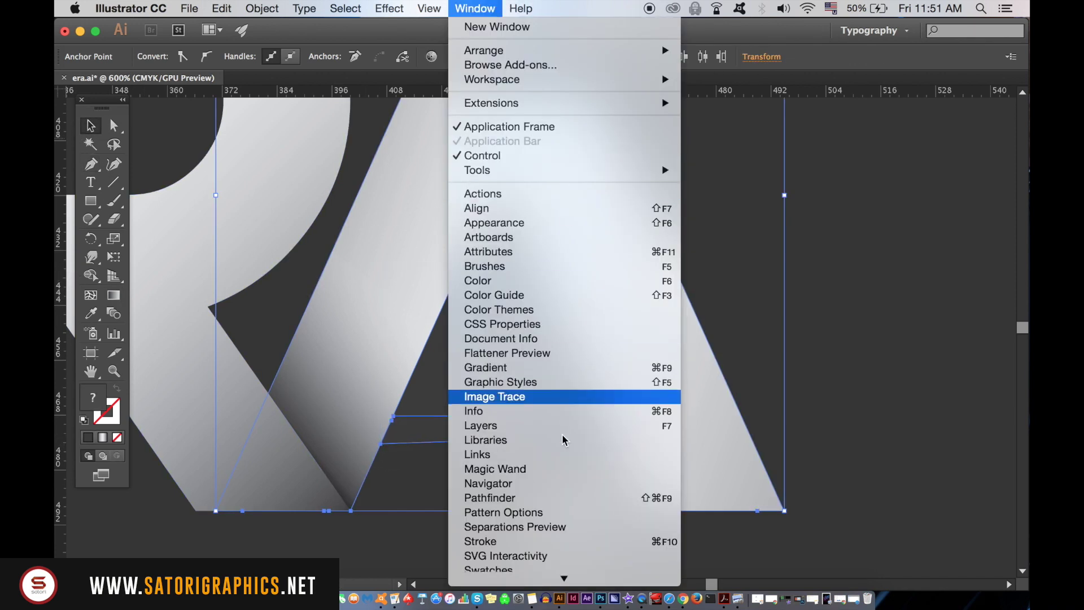
left_click(576, 499)
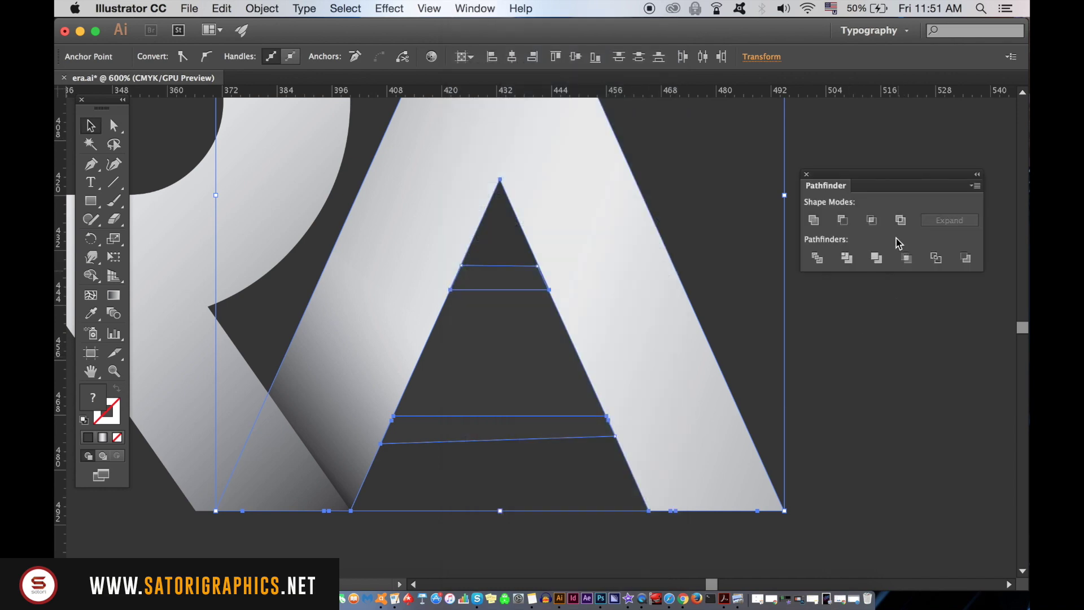
left_click(843, 220)
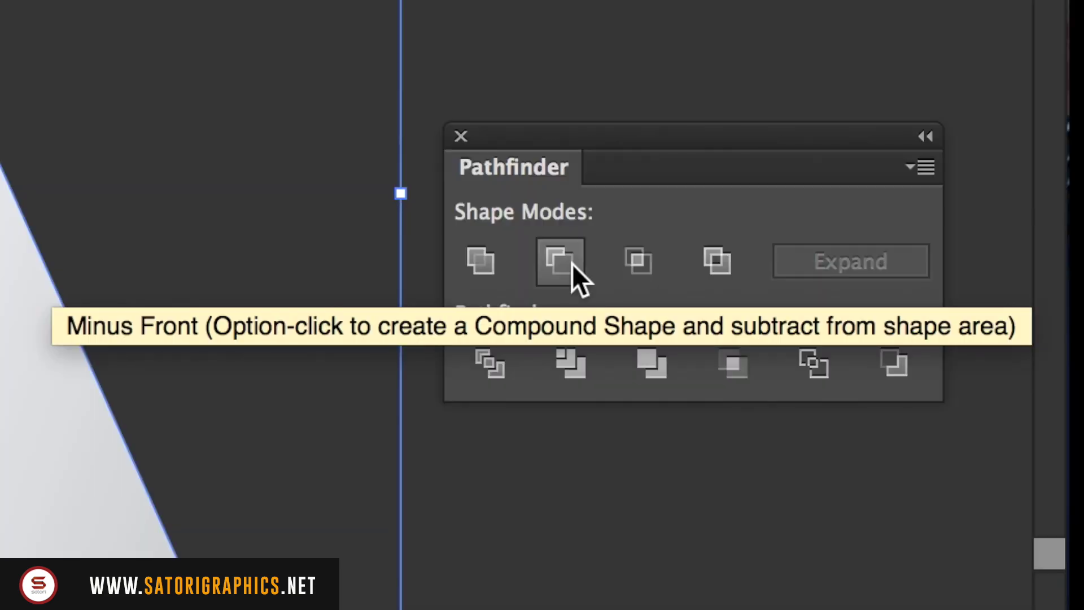
left_click(572, 263)
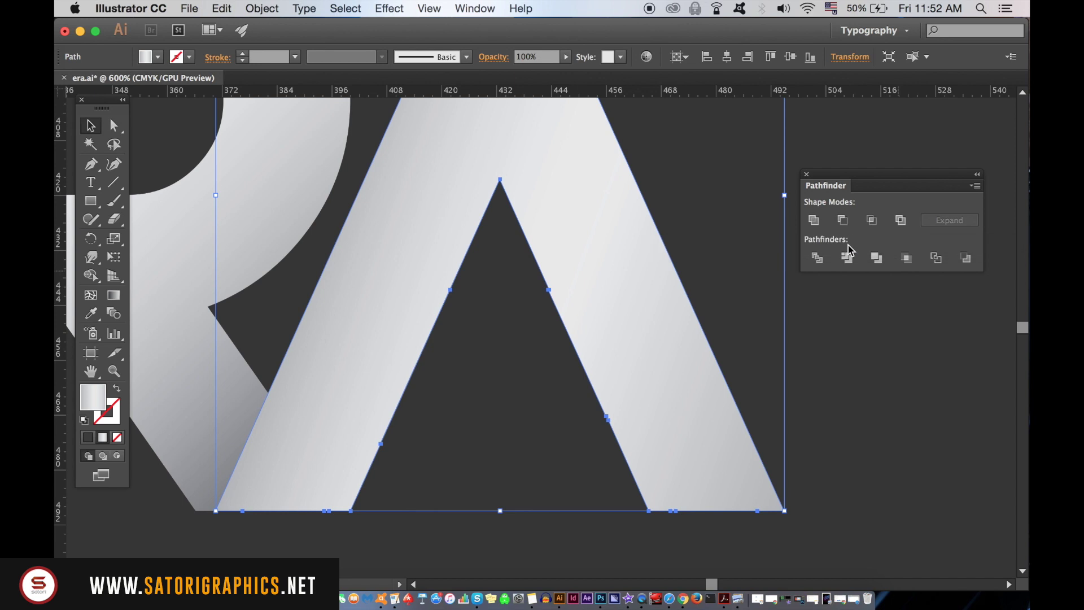
left_click(885, 376)
- Drag the leftover notch anchor points onto the A's inner edges so the legs run straight
key("super+equal")
key("super+equal")
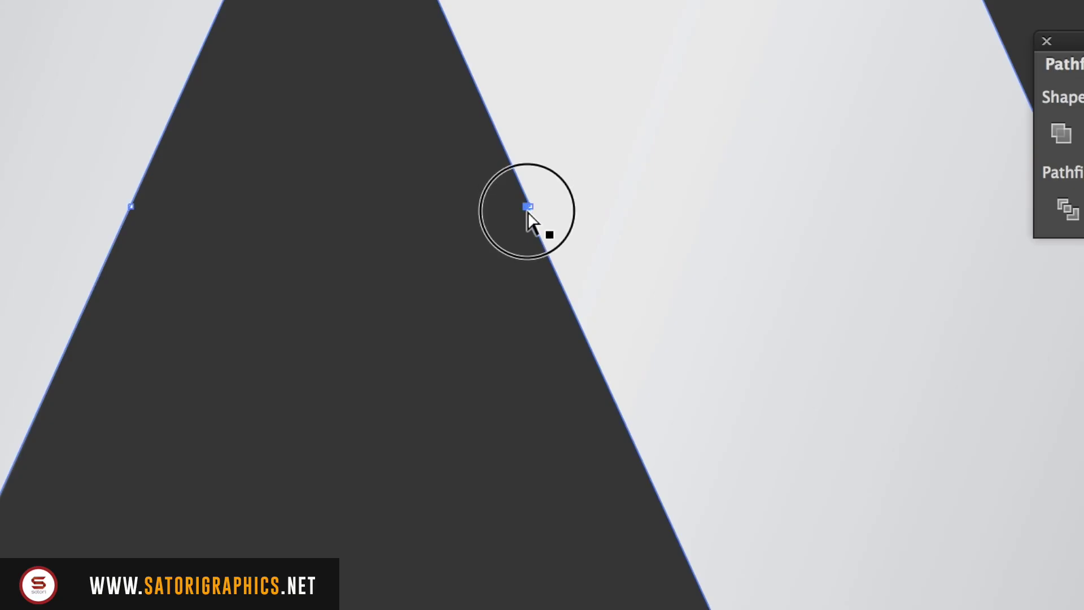
left_click_drag(529, 208, 582, 328)
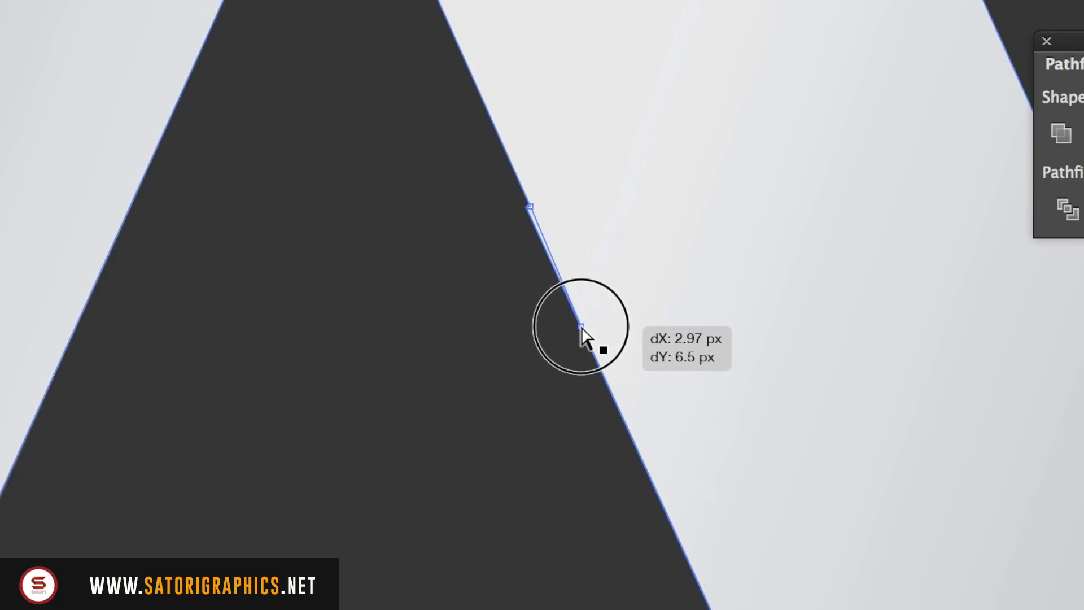
key("ctrl+shift+a")
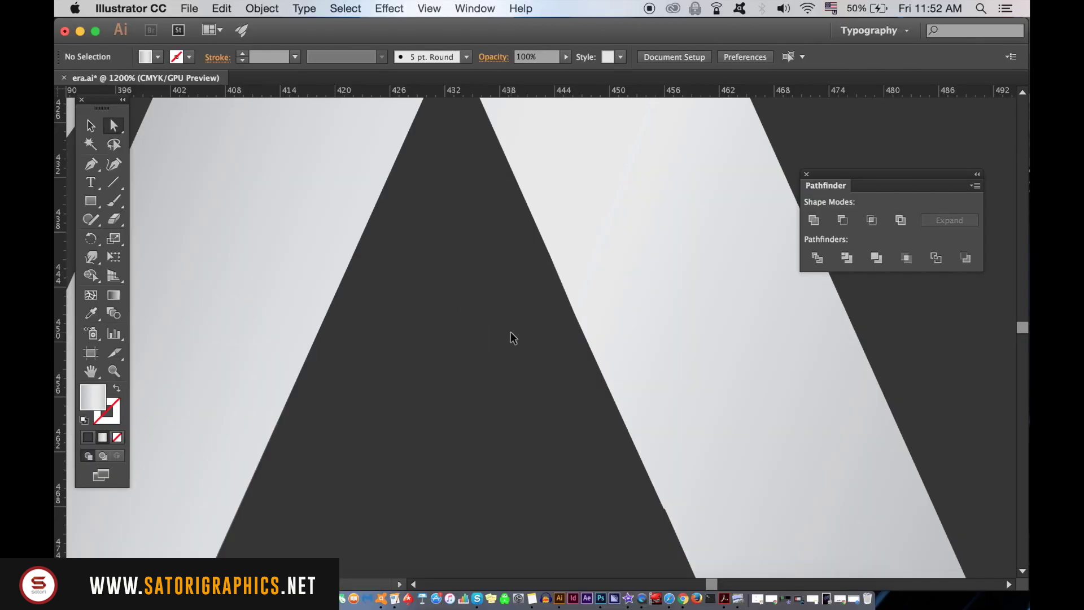
left_click_drag(519, 337, 391, 212)
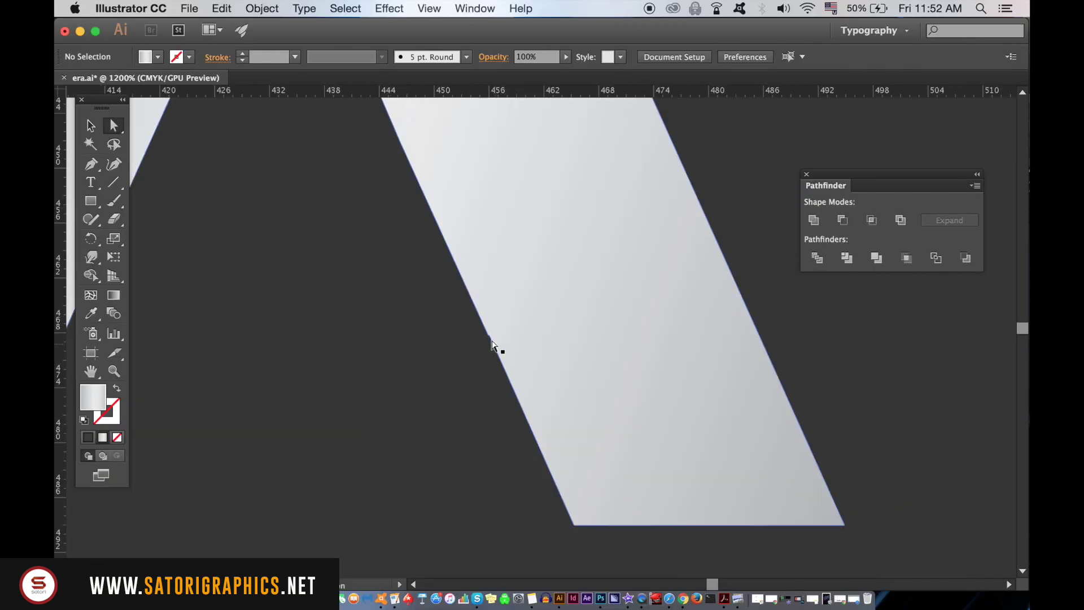
left_click_drag(492, 343, 484, 458)
key("super+equal")
key("super+equal")
left_click_drag(416, 372, 430, 347)
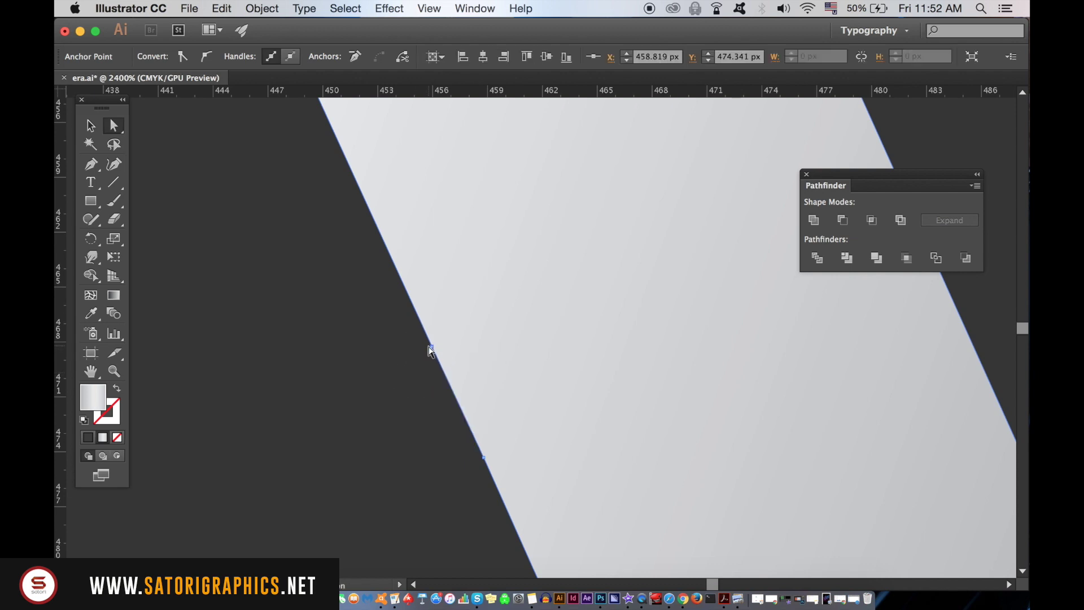
left_click(402, 399)
key("super+minus")
key("super+minus")
key("super+minus")
key("super+minus")
key("super+minus")
key("super+minus")
key("super+minus")
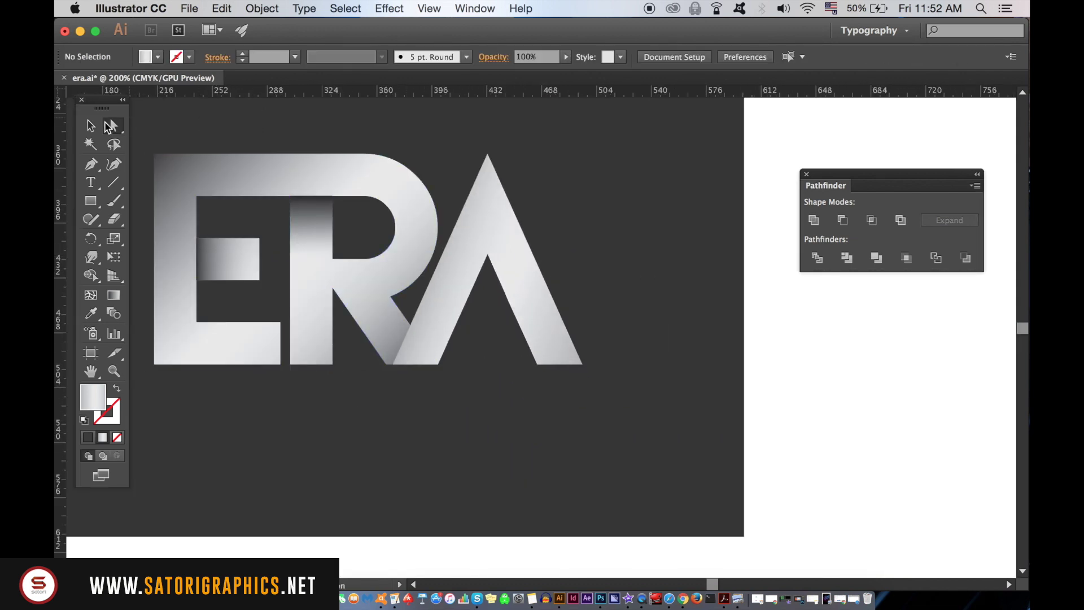
- Send the A to the back, then Bring Forward one level so it sits above the ER shape
left_click_drag(146, 121, 393, 390)
left_click(517, 360)
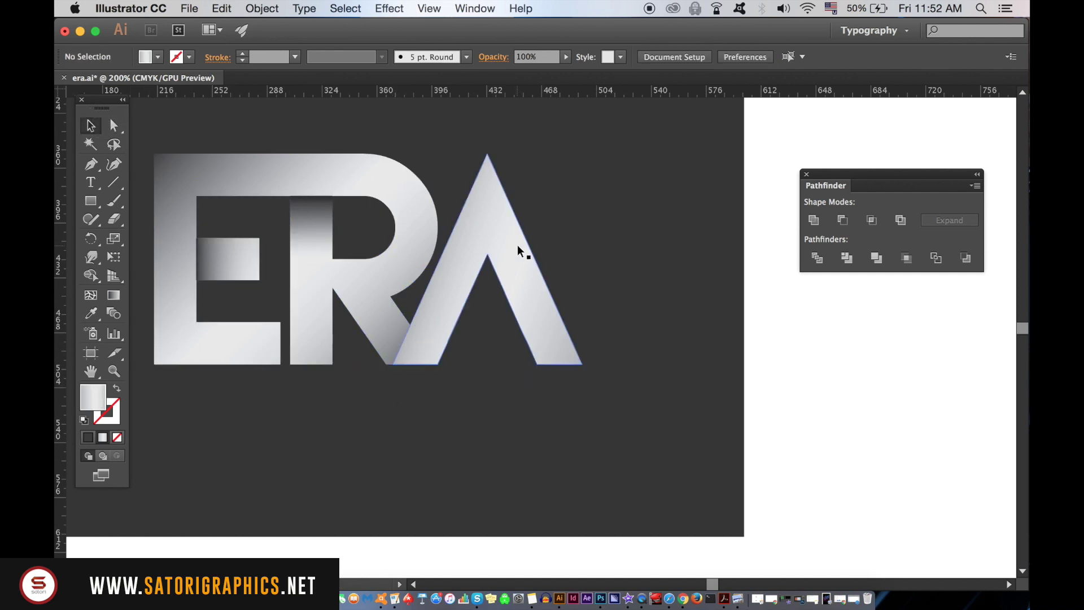
left_click(518, 249)
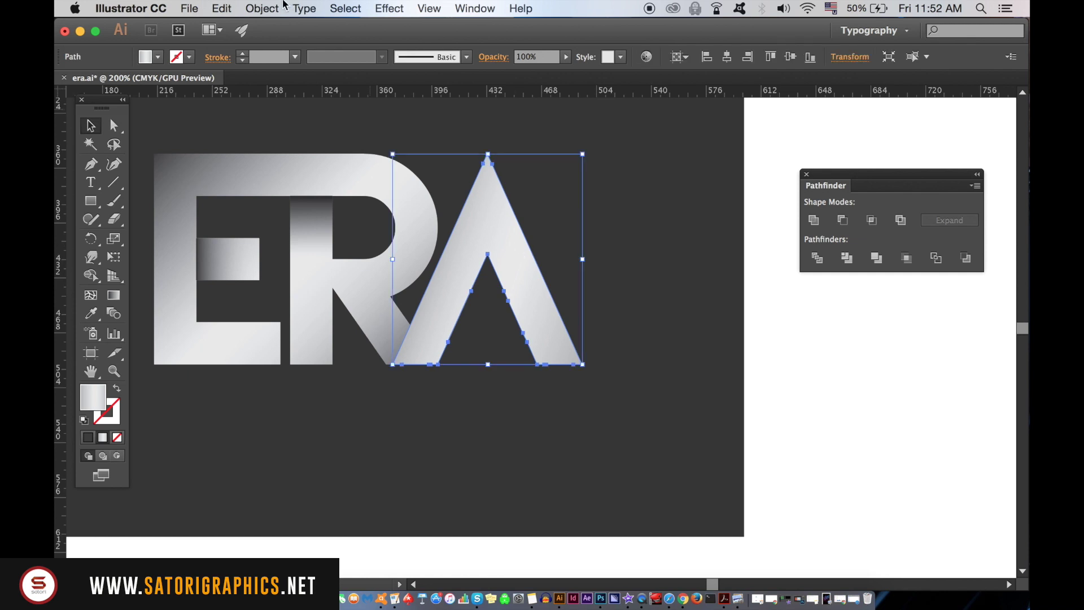
left_click(261, 7)
mouse_move(399, 36)
left_click(458, 85)
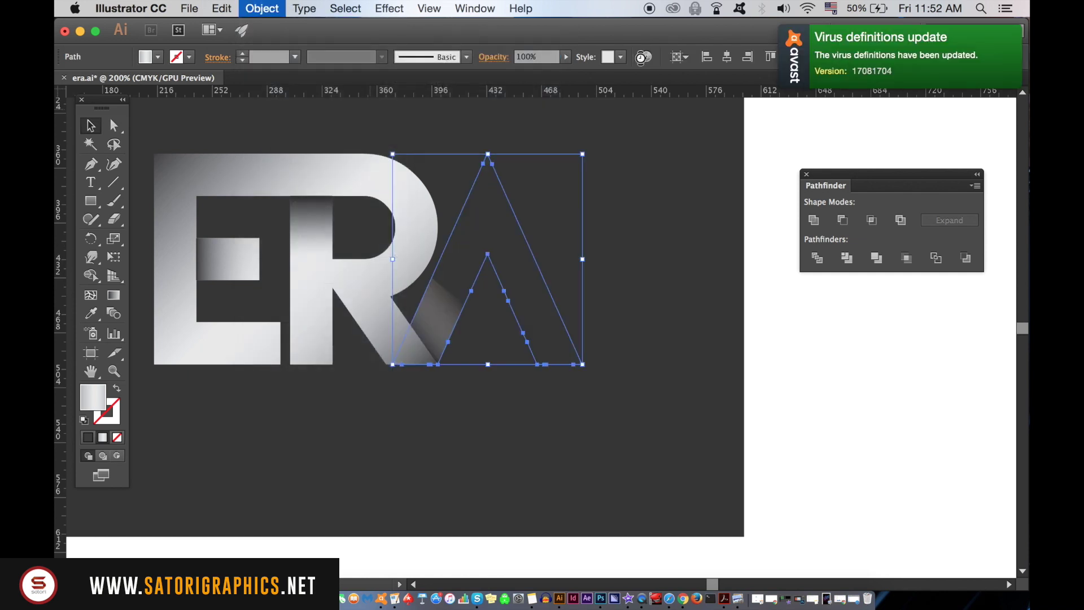
left_click(270, 6)
mouse_move(279, 42)
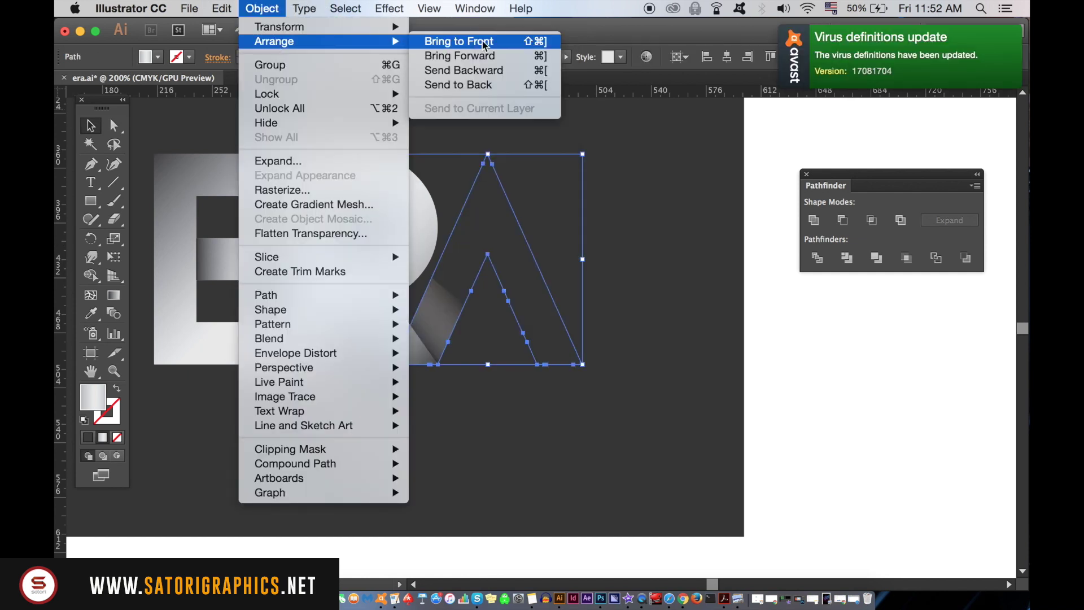
left_click(490, 55)
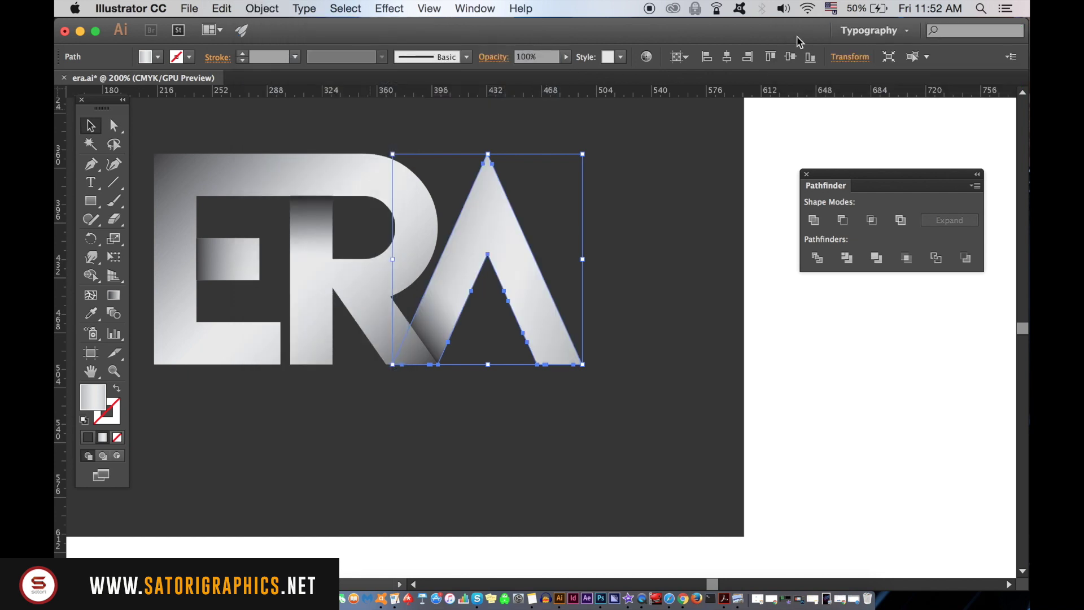
left_click(773, 205)
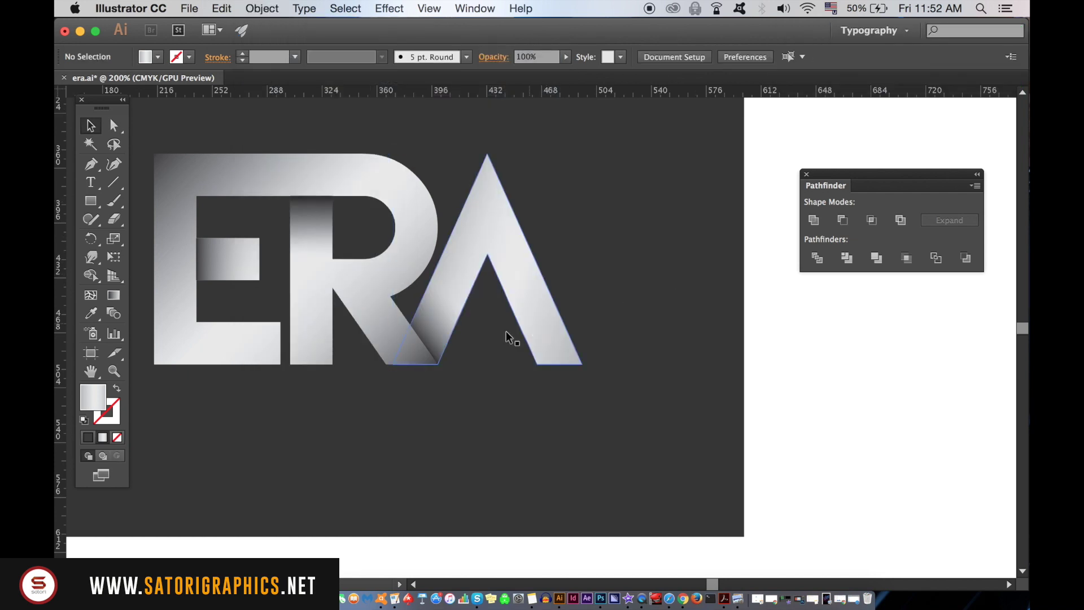
- Drag the R leg shading piece's two upper anchors up the A's left stroke to its inner apex
left_click(438, 320)
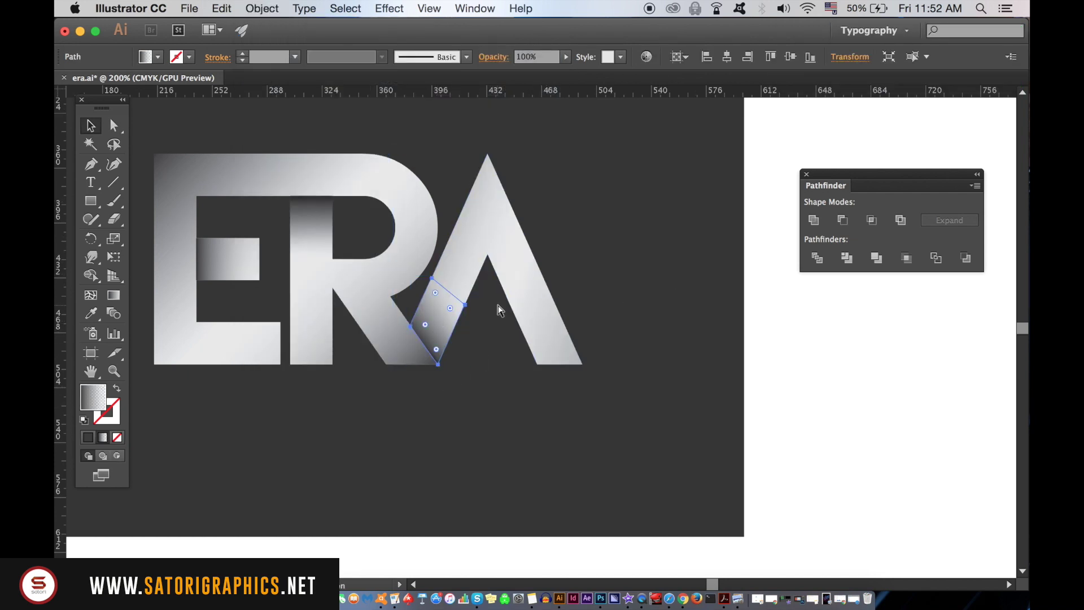
key("super+equal")
left_click(484, 266, "super")
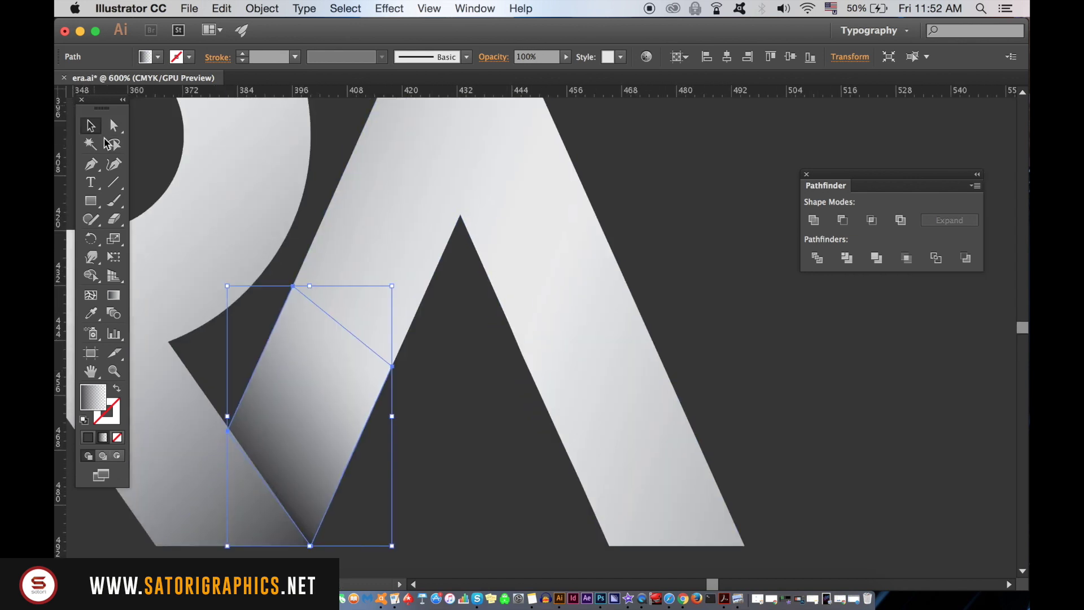
left_click(114, 130)
left_click_drag(292, 288, 347, 165)
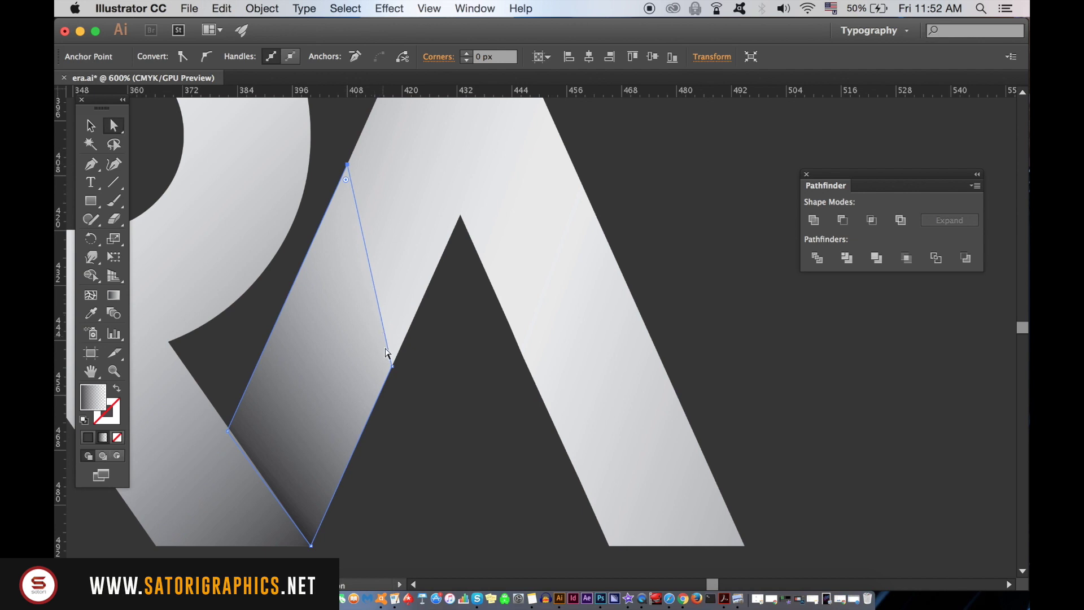
left_click_drag(393, 367, 461, 219)
left_click(455, 384)
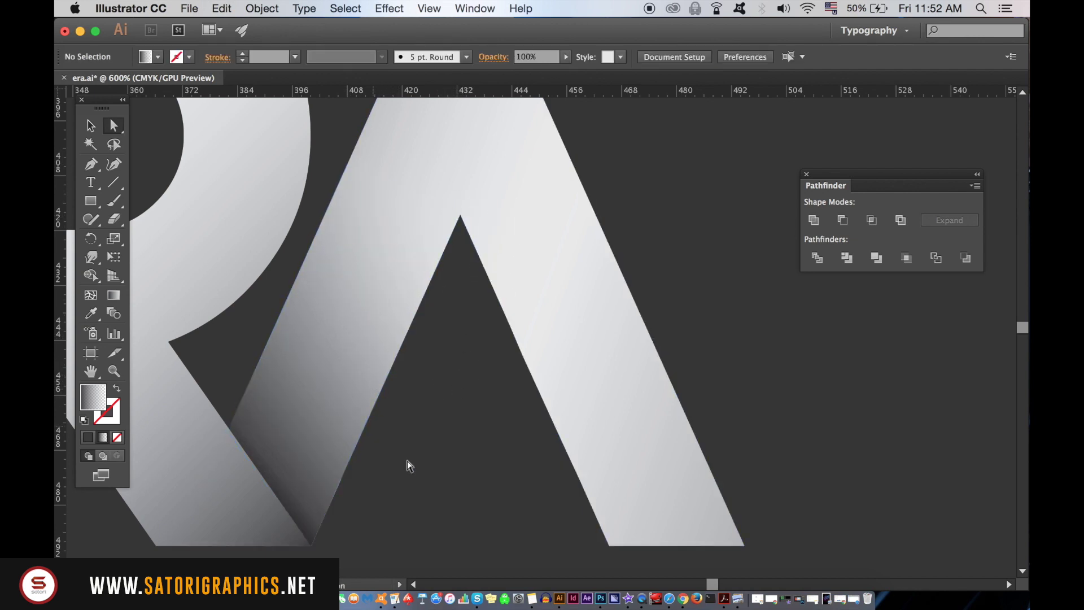
key("super+minus")
key("super+minus")
key("super+minus")
key("super+minus")
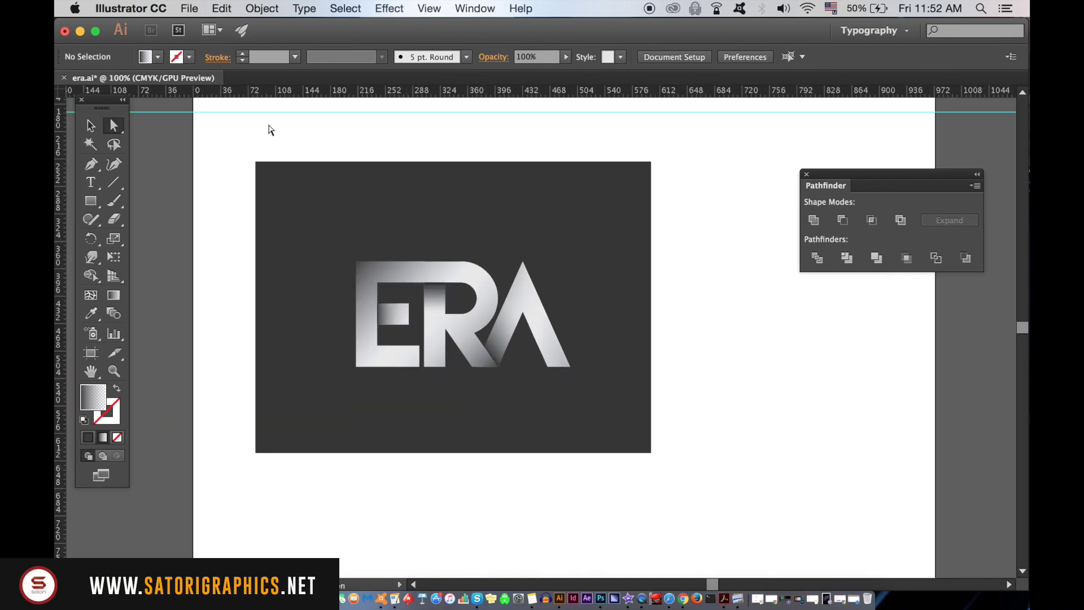